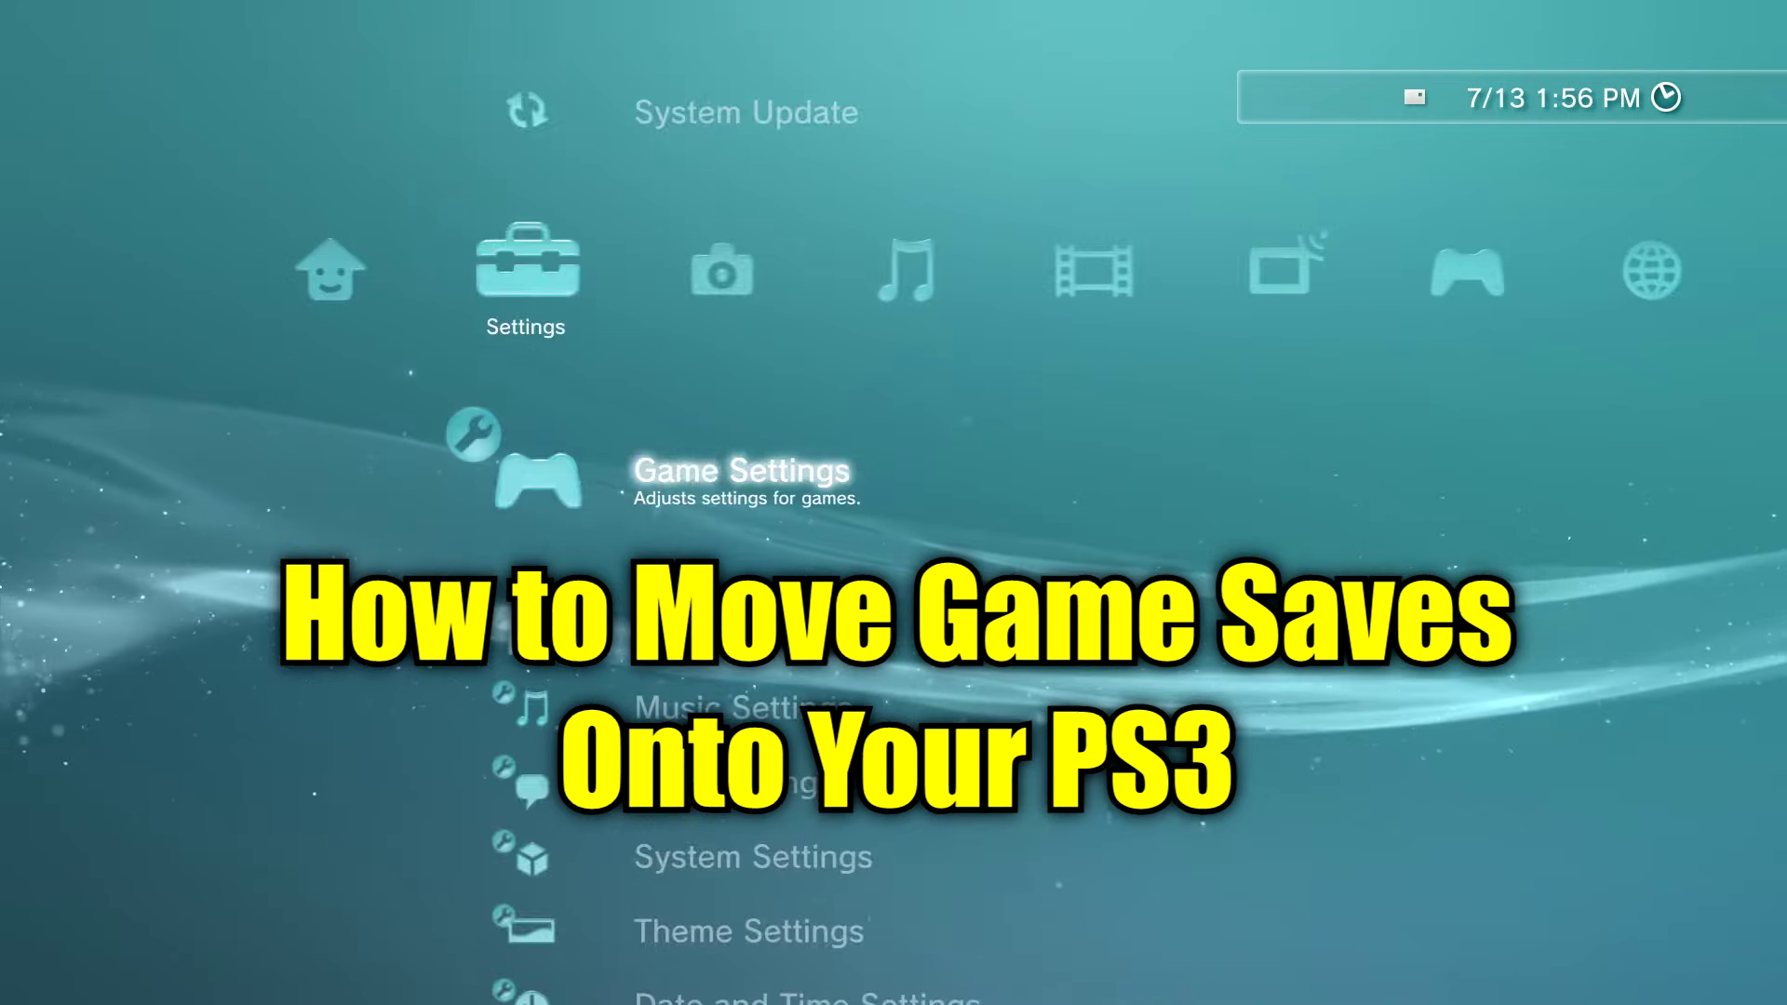
key("Right")
Move across the XMB from Settings through Photo, Music, Video and TV/Video Services to Game.
key("Right")
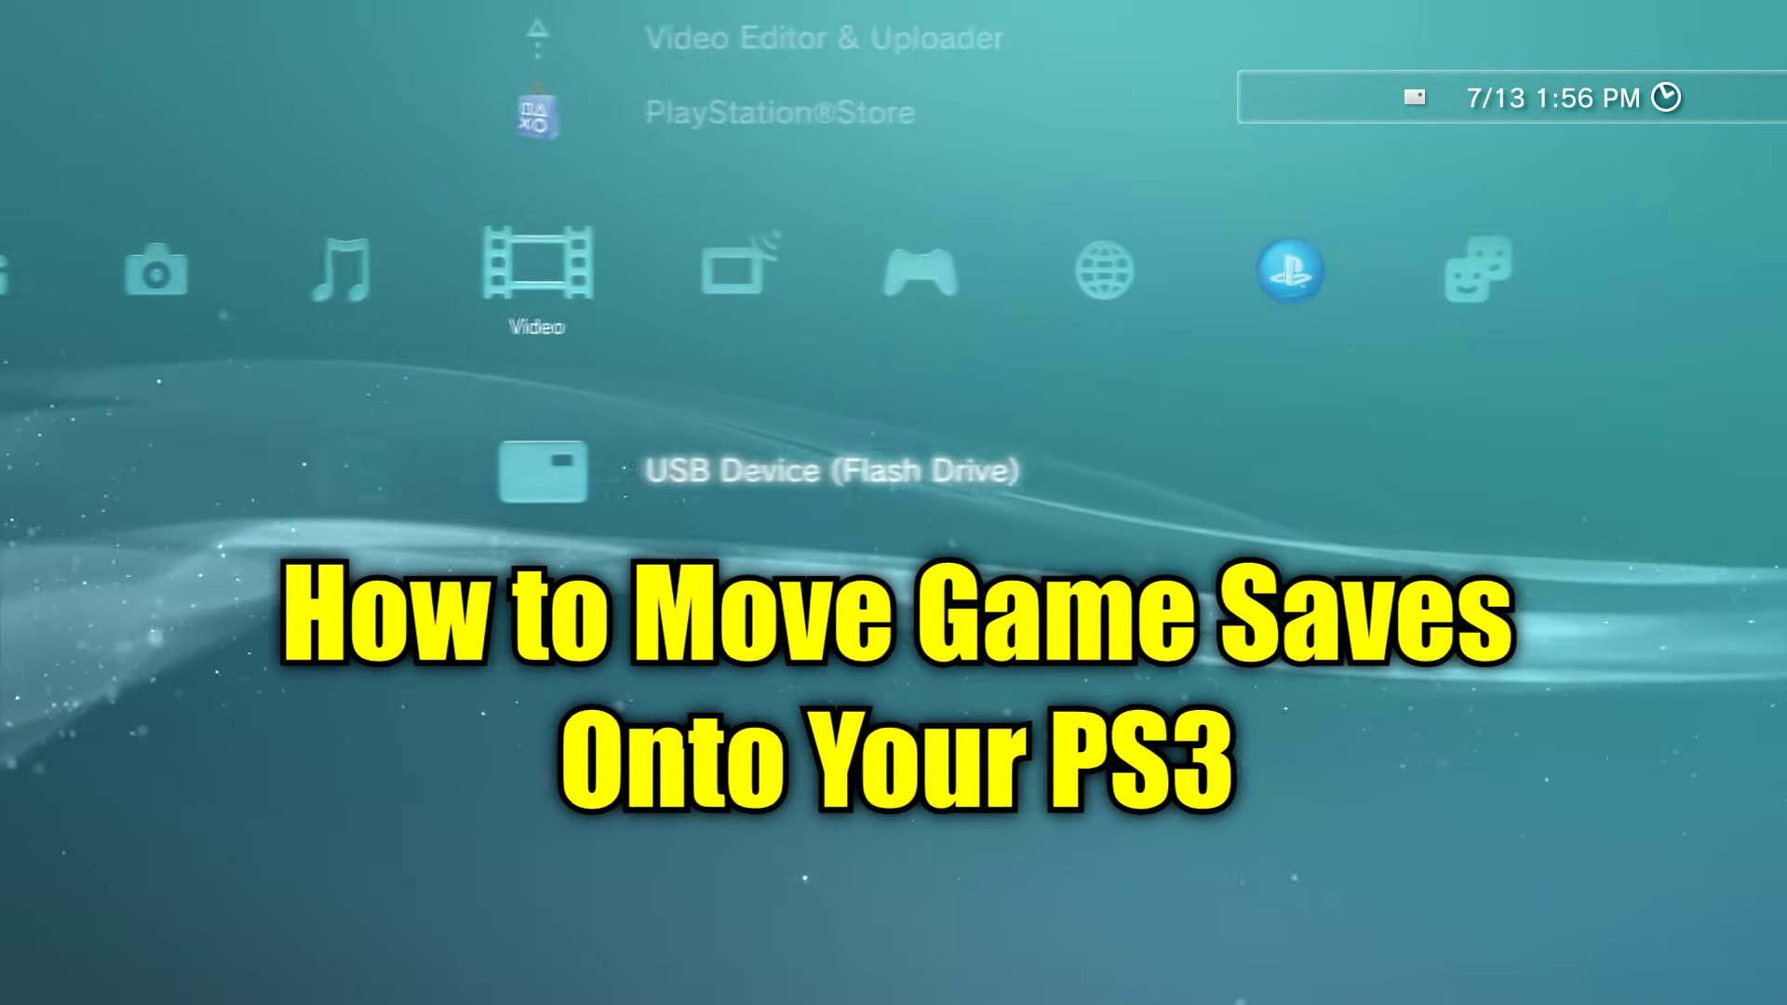
key("Right")
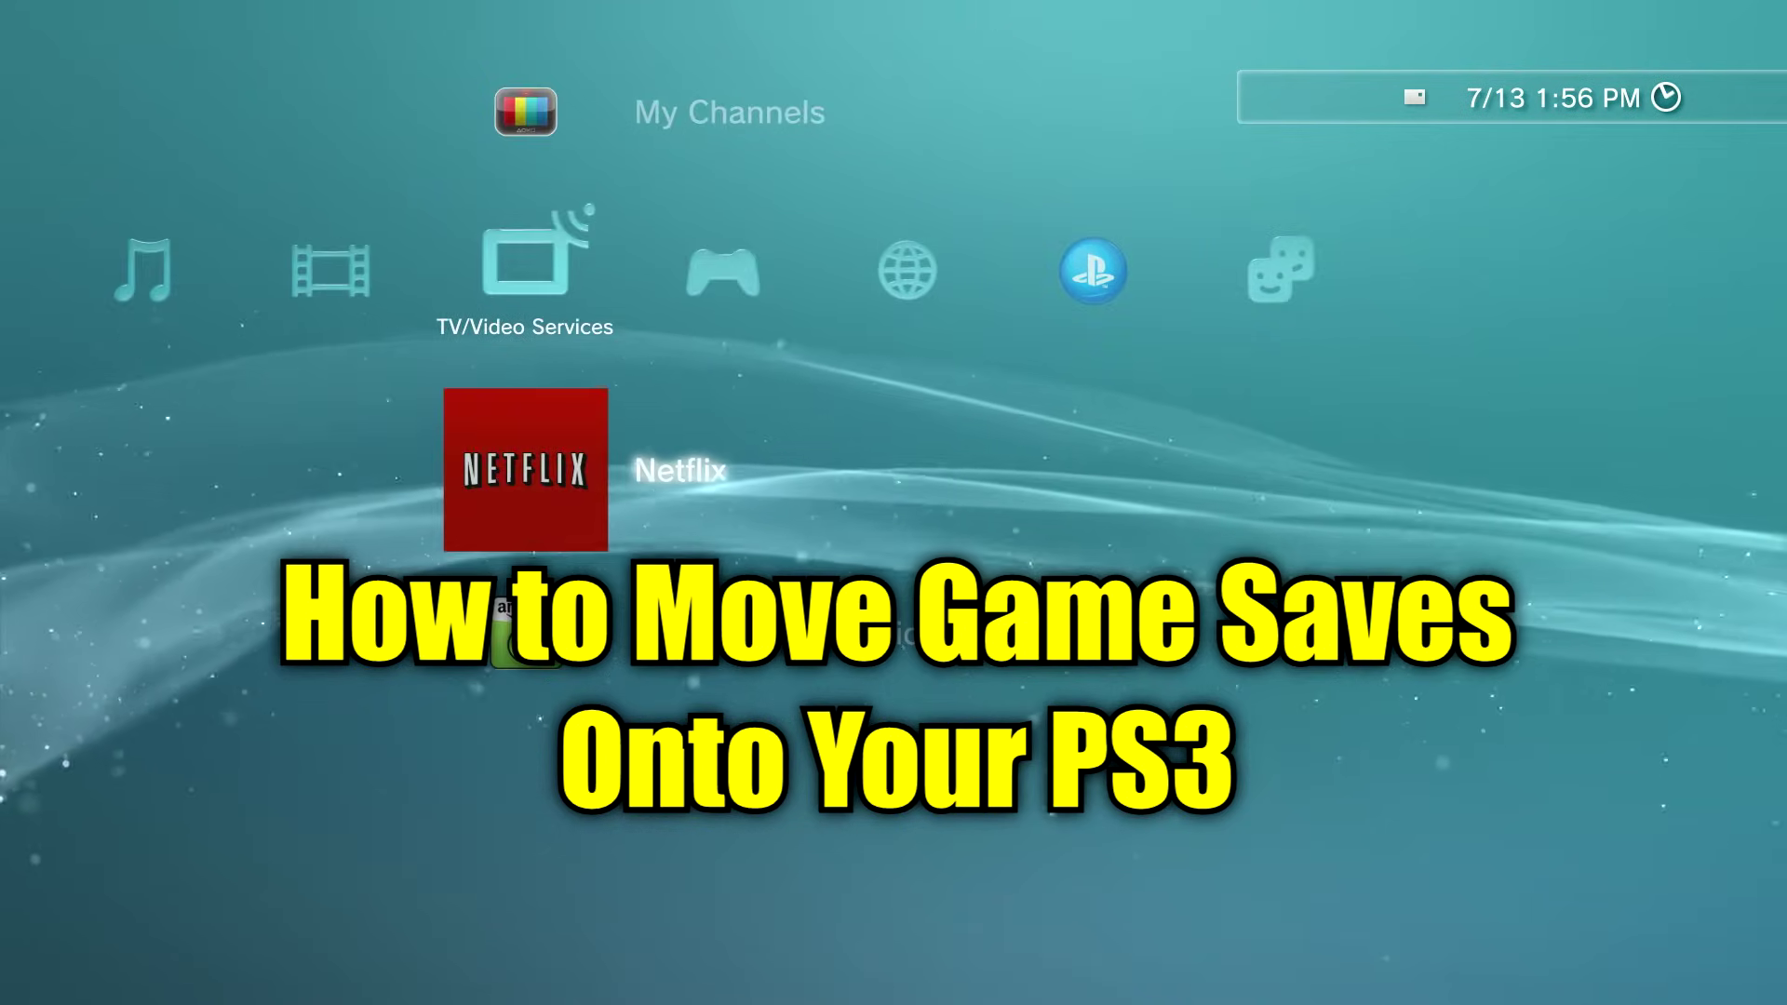
key("Right")
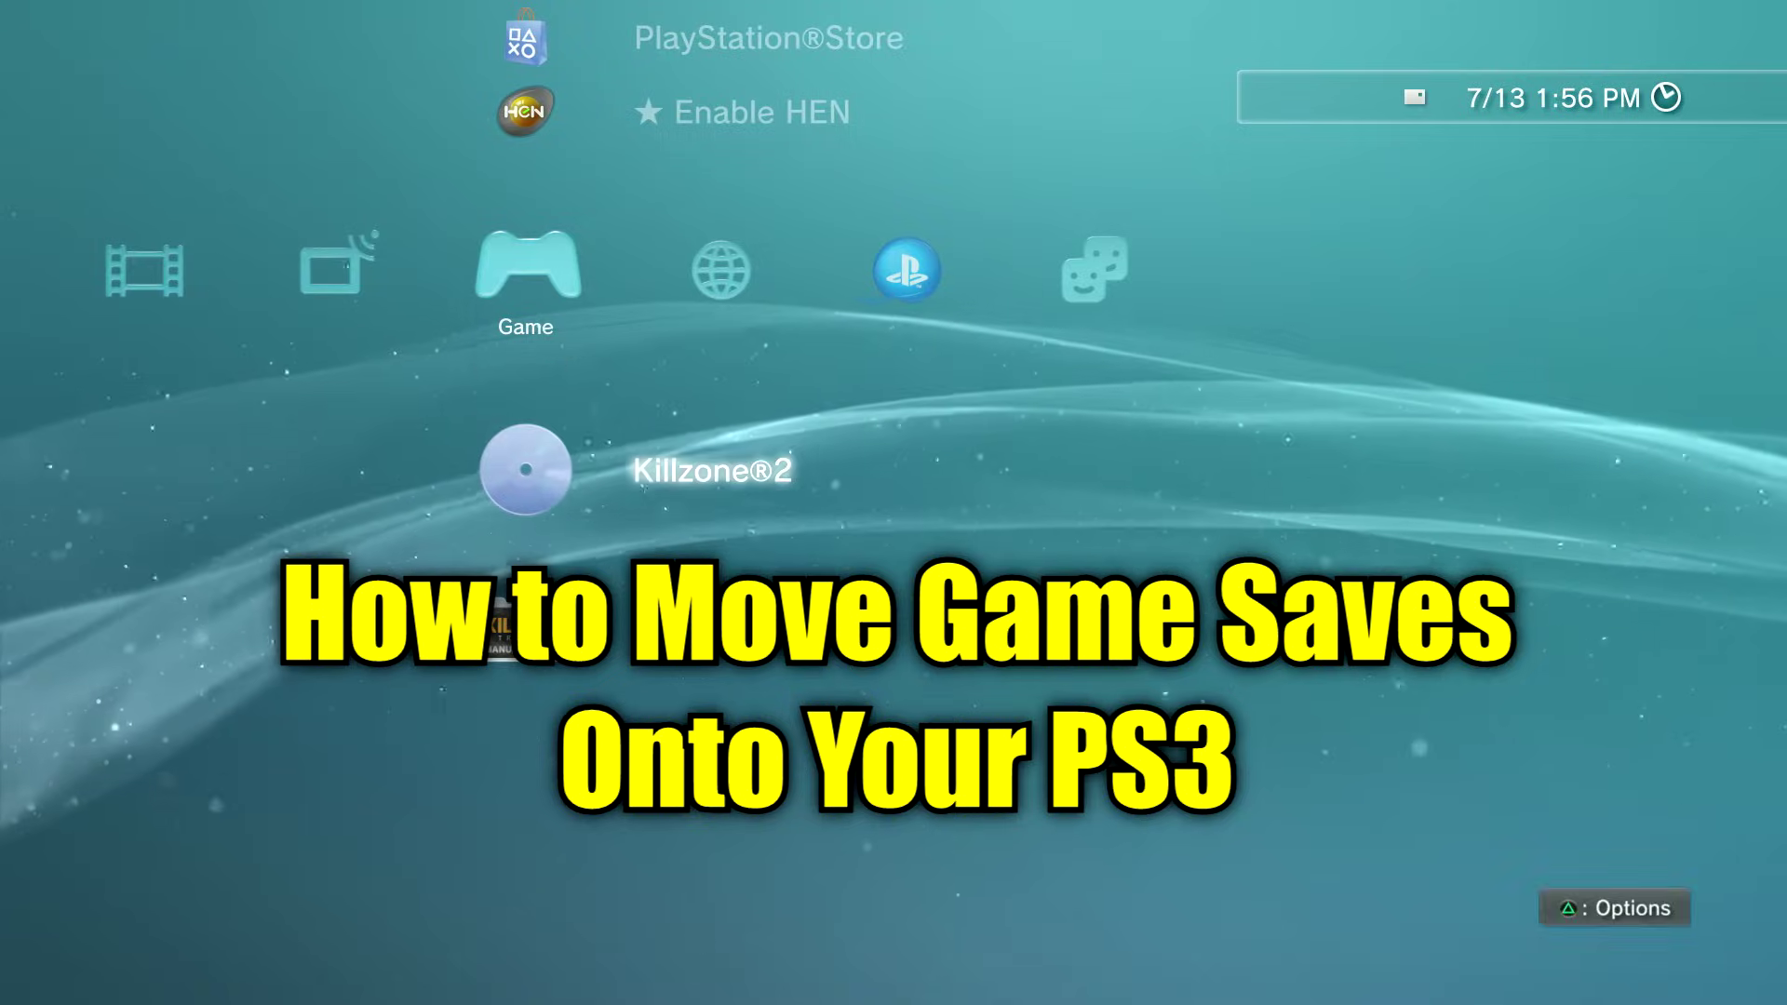
key("Up")
key("Up")
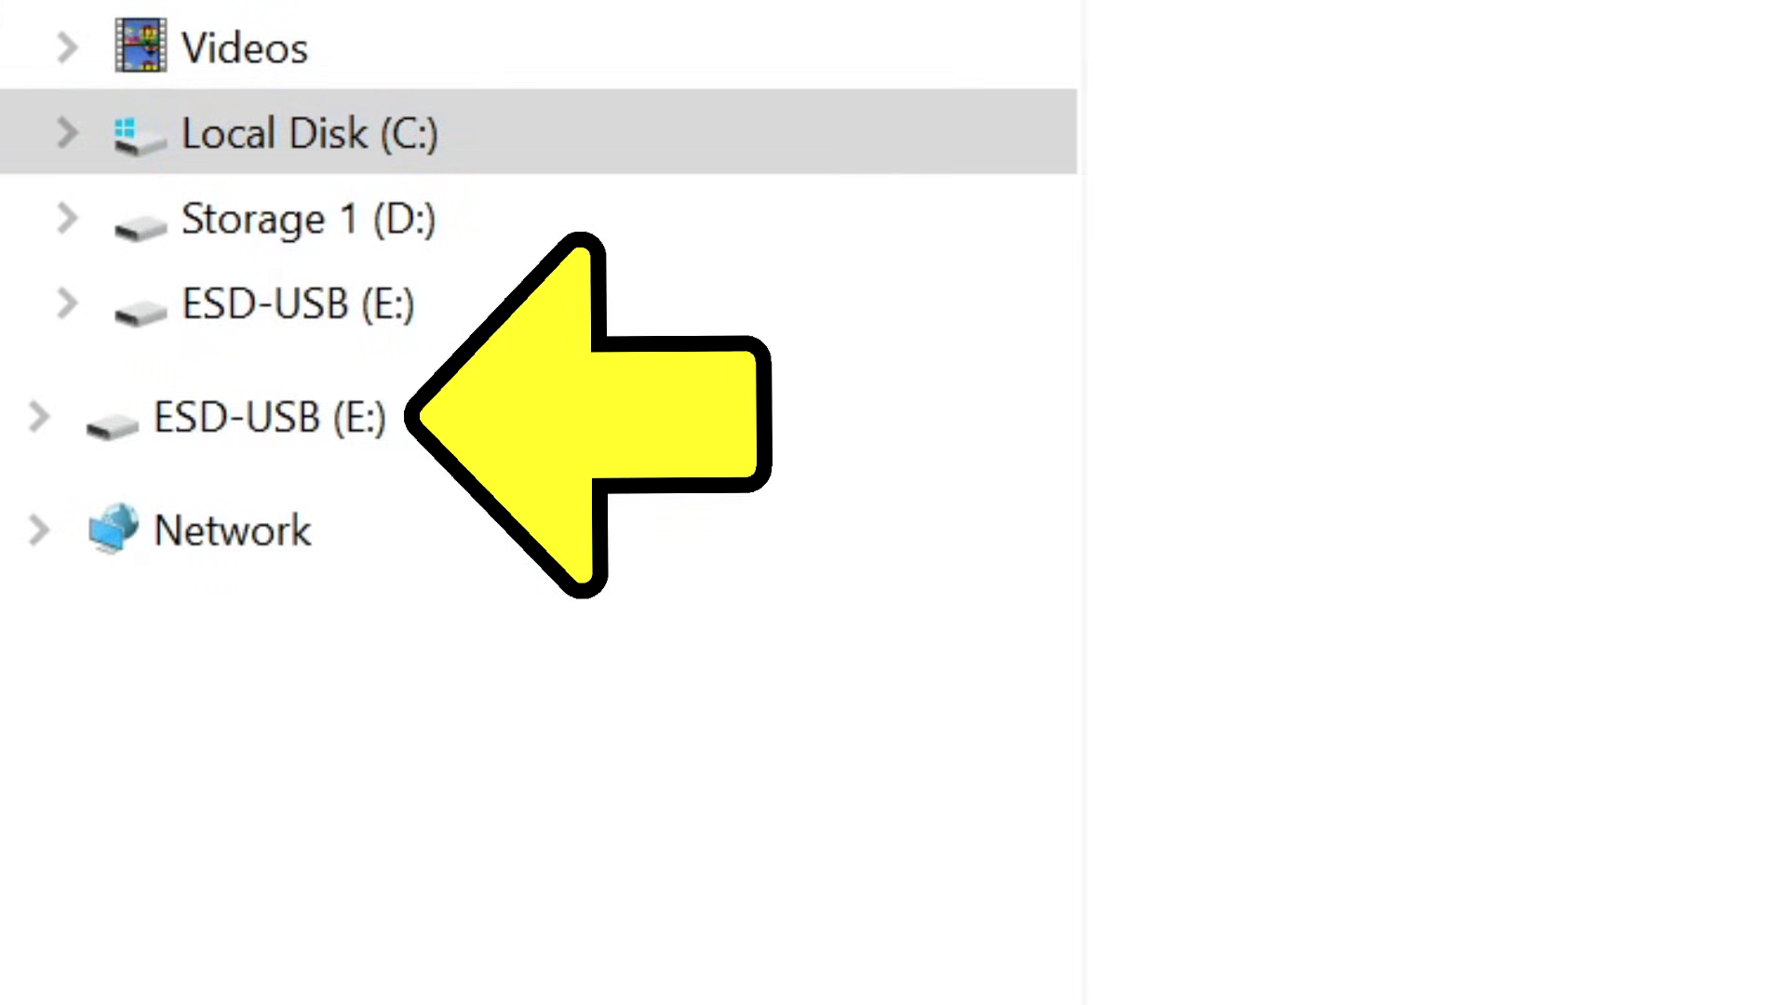
Check the ESD-USB (E:) drive's properties, then start formatting it, reaching the erase warning.
right_click(431, 418)
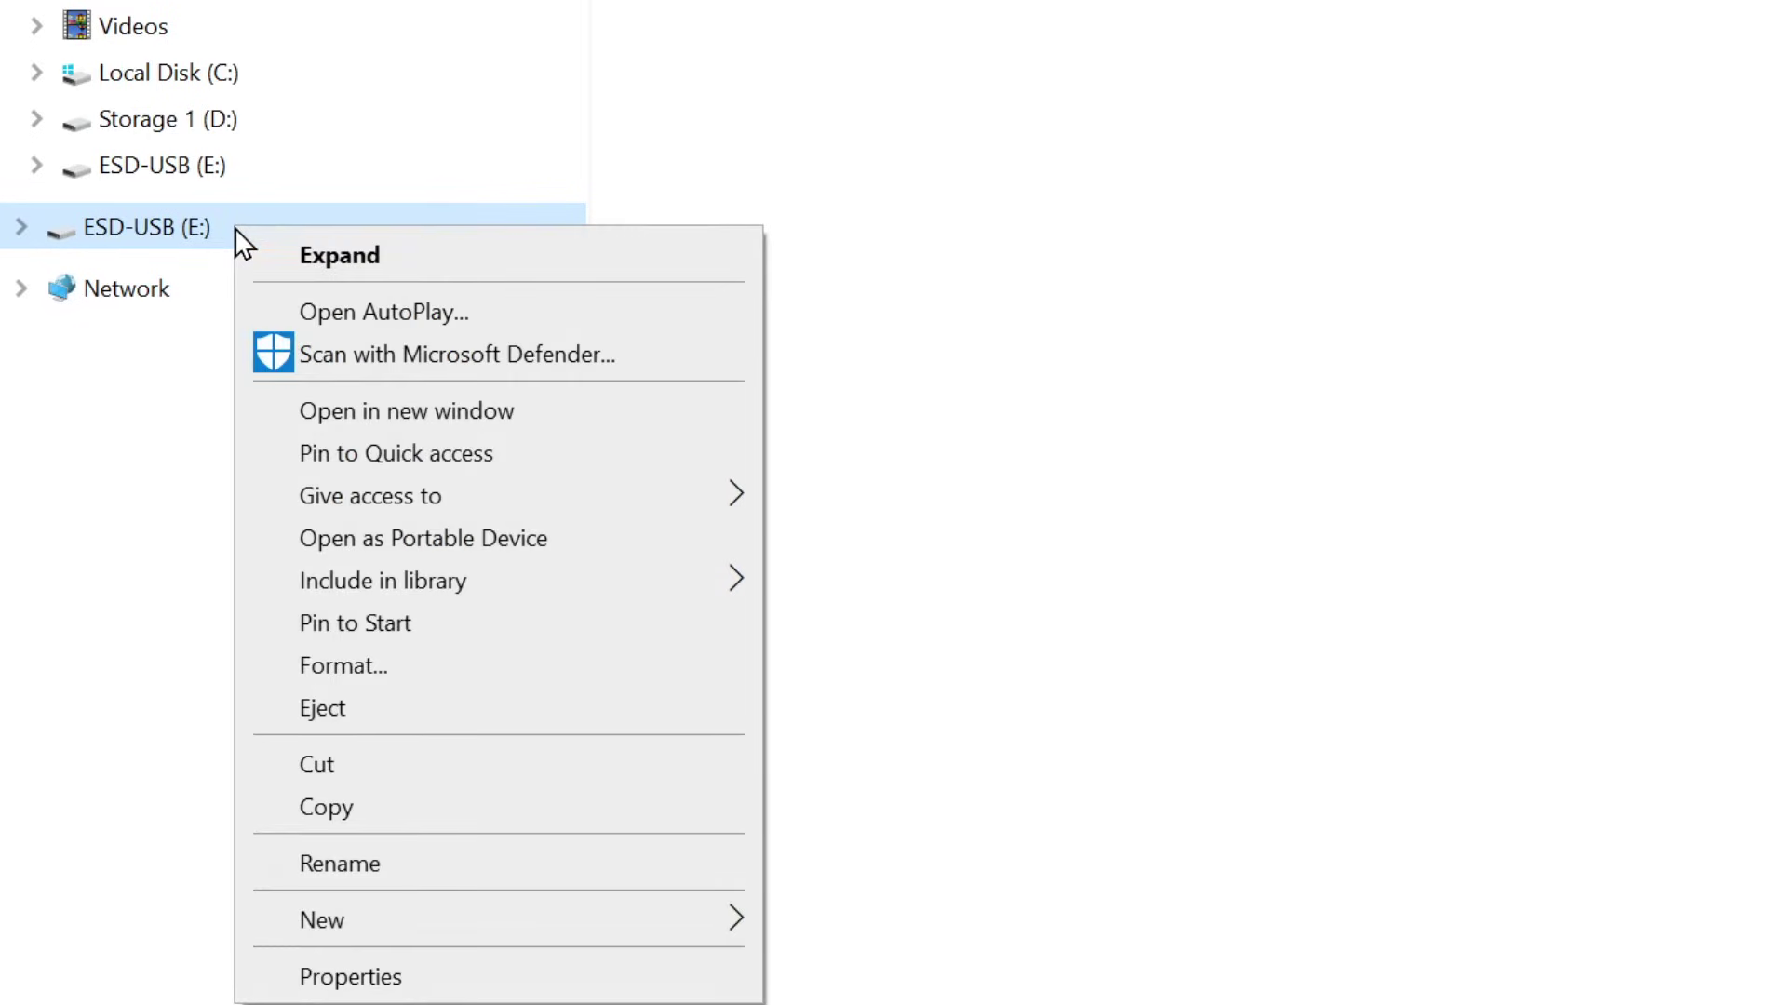
left_click(350, 976)
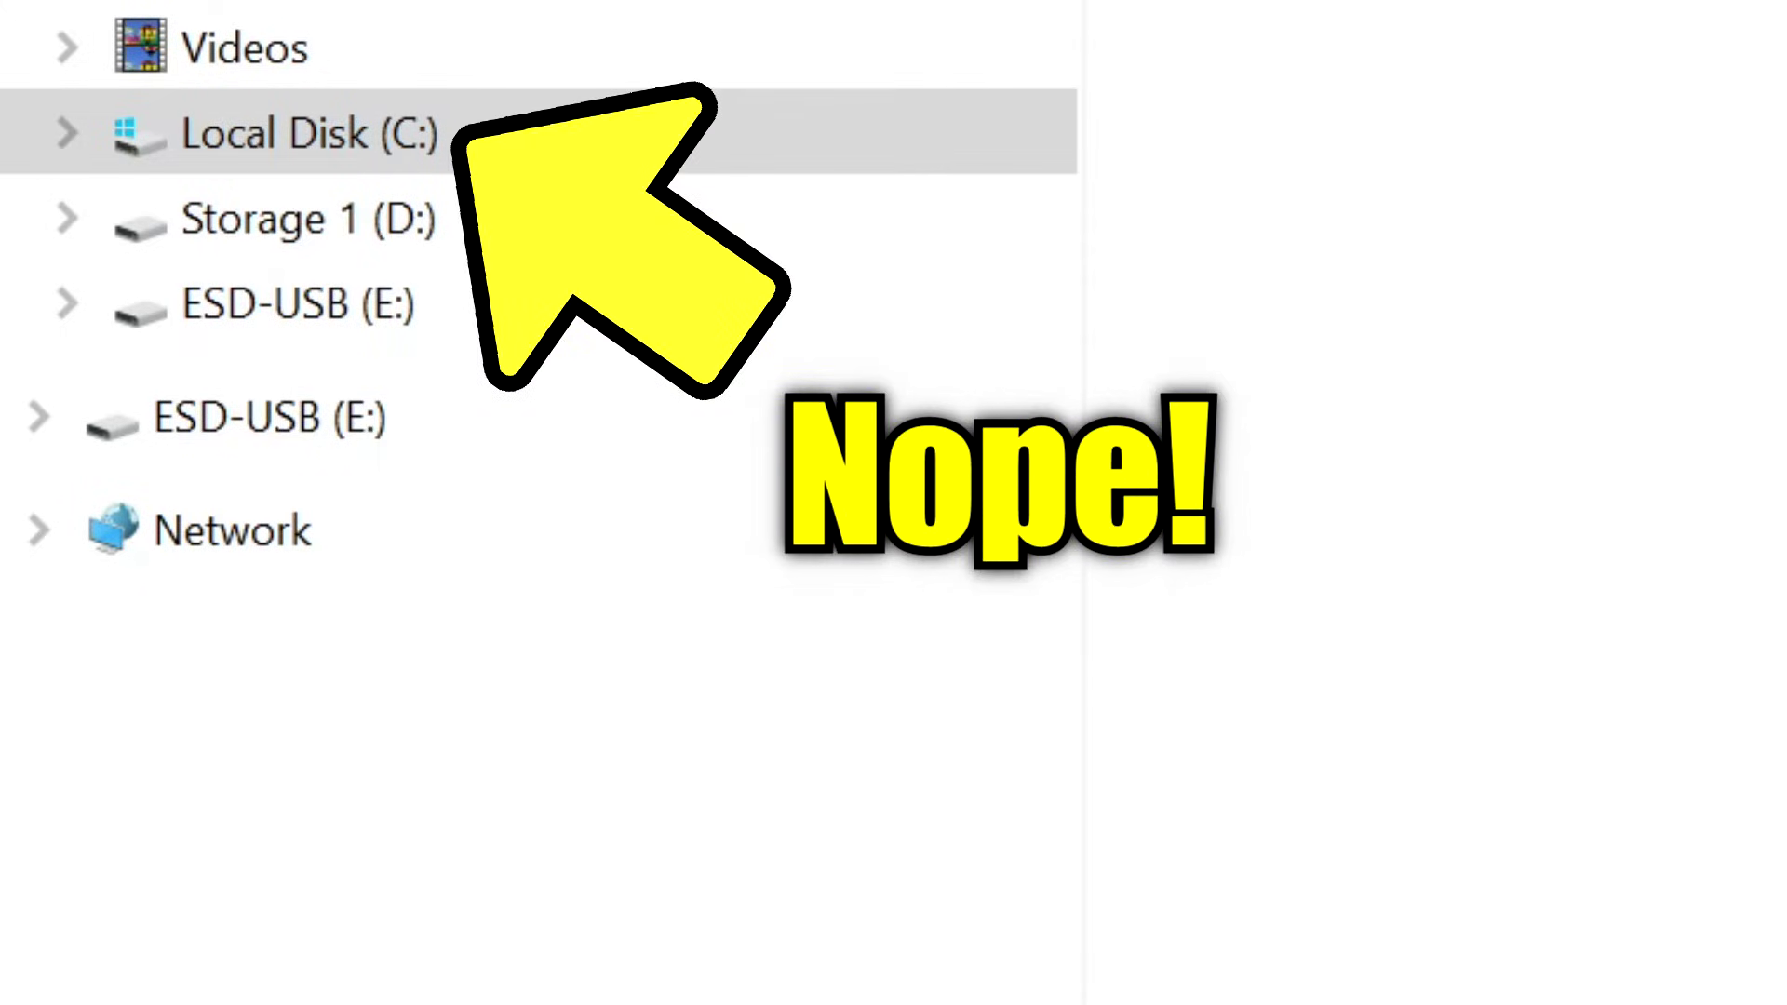
right_click(431, 417)
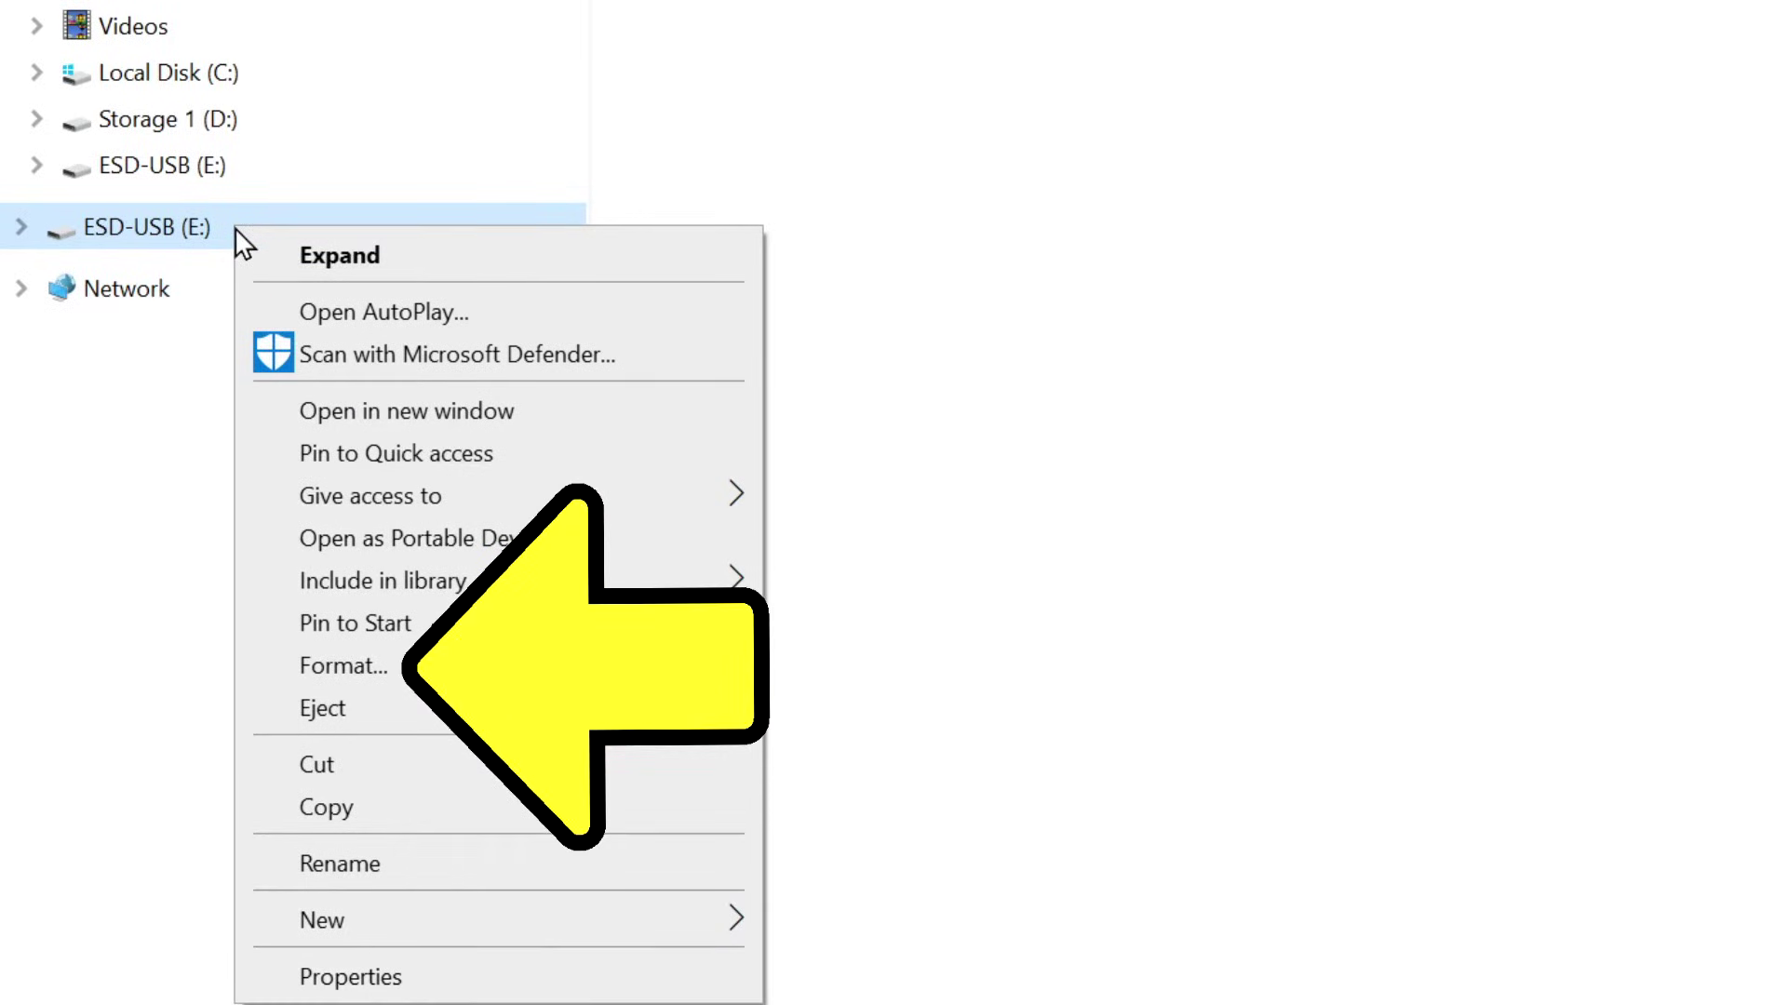
left_click(343, 665)
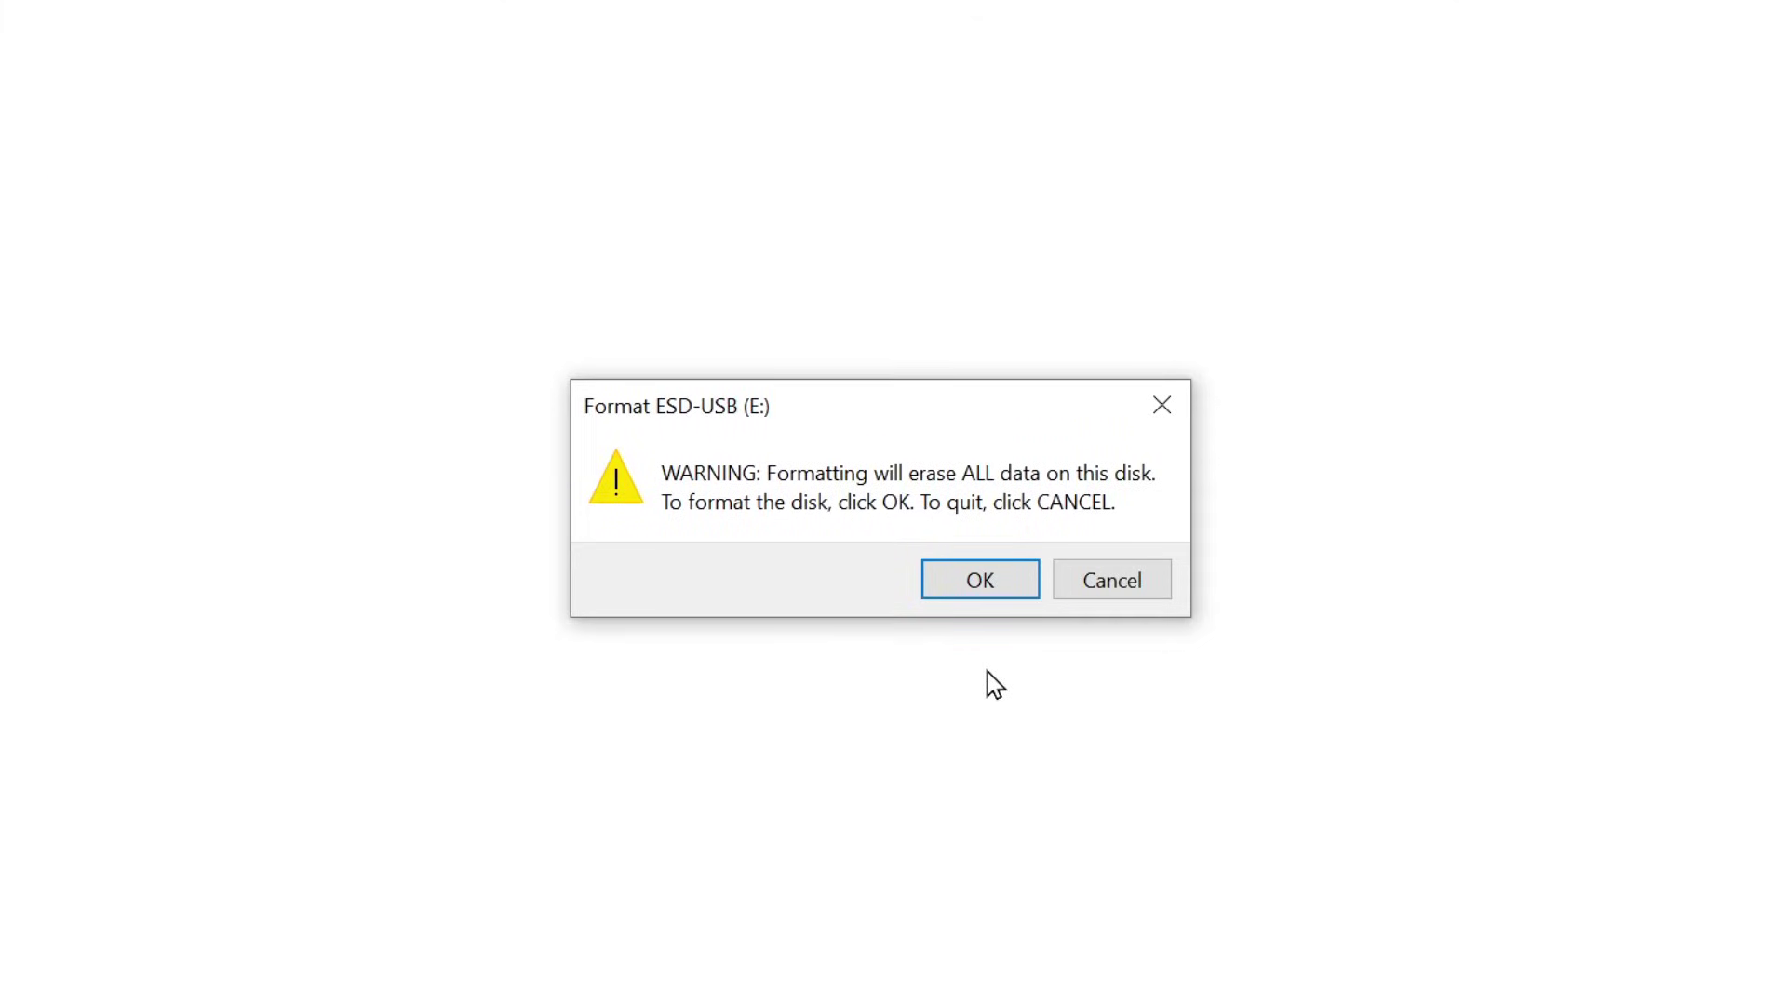
Accept the warning to erase and format the ESD-USB (E:) drive.
left_click(983, 584)
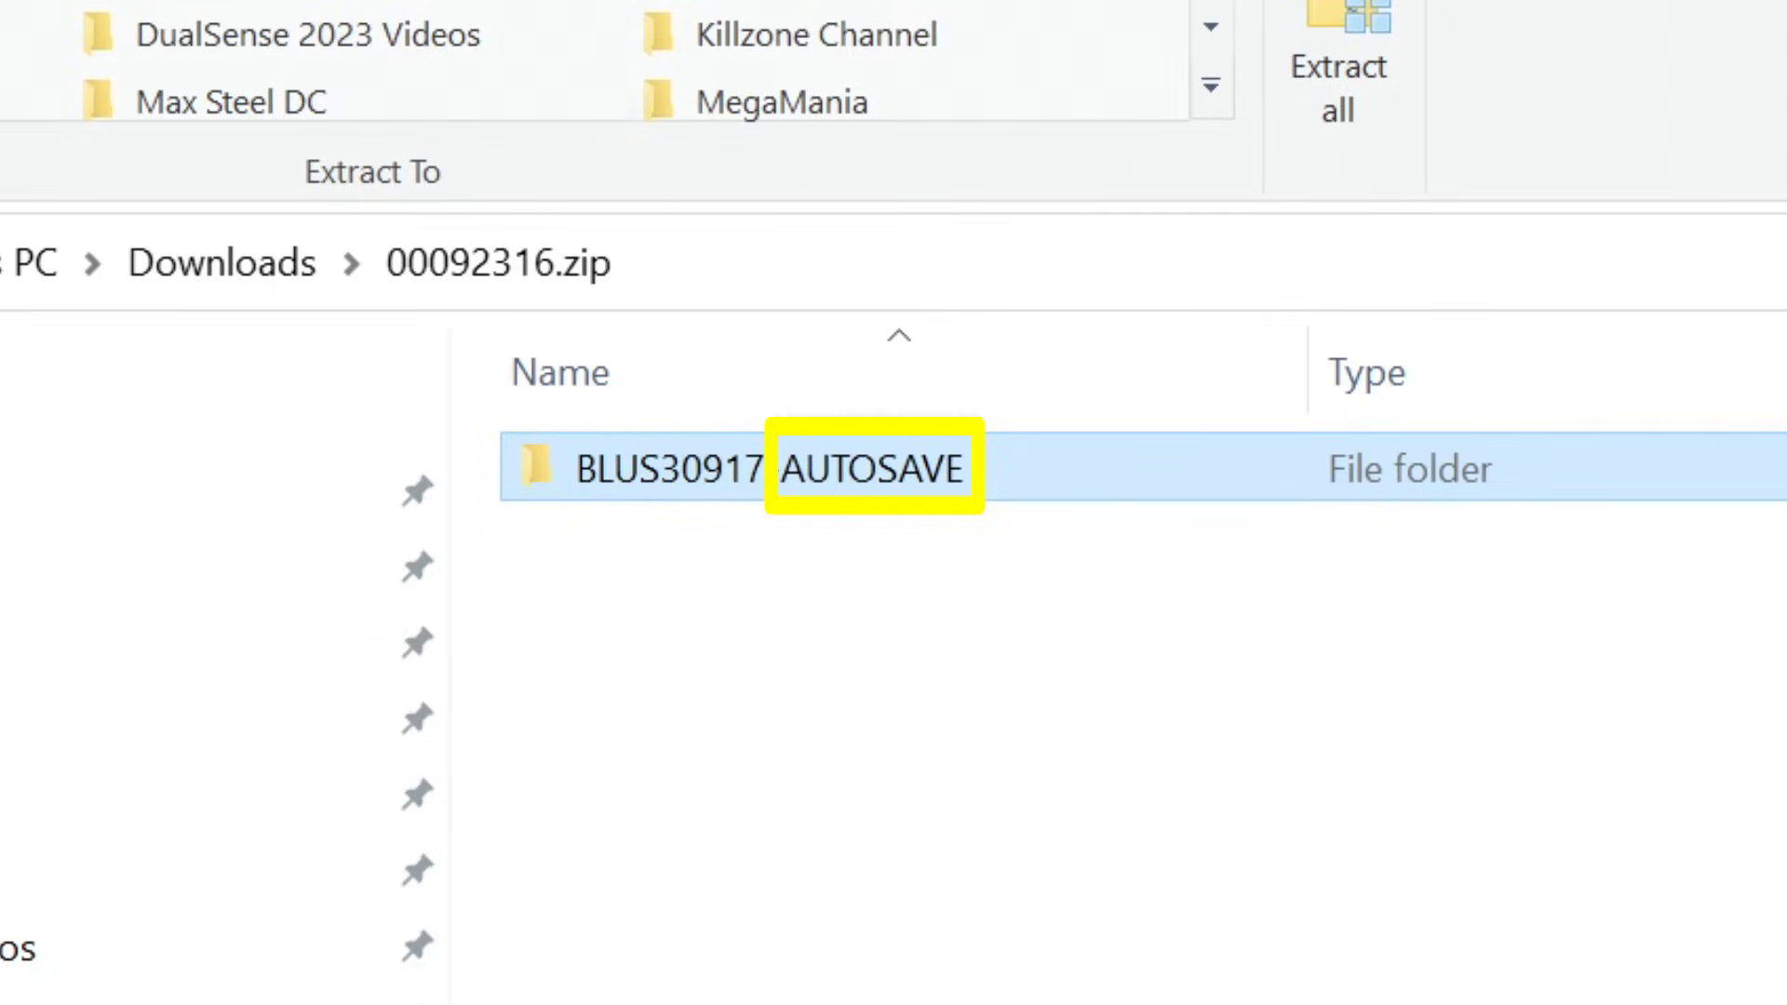
double_click(1046, 477)
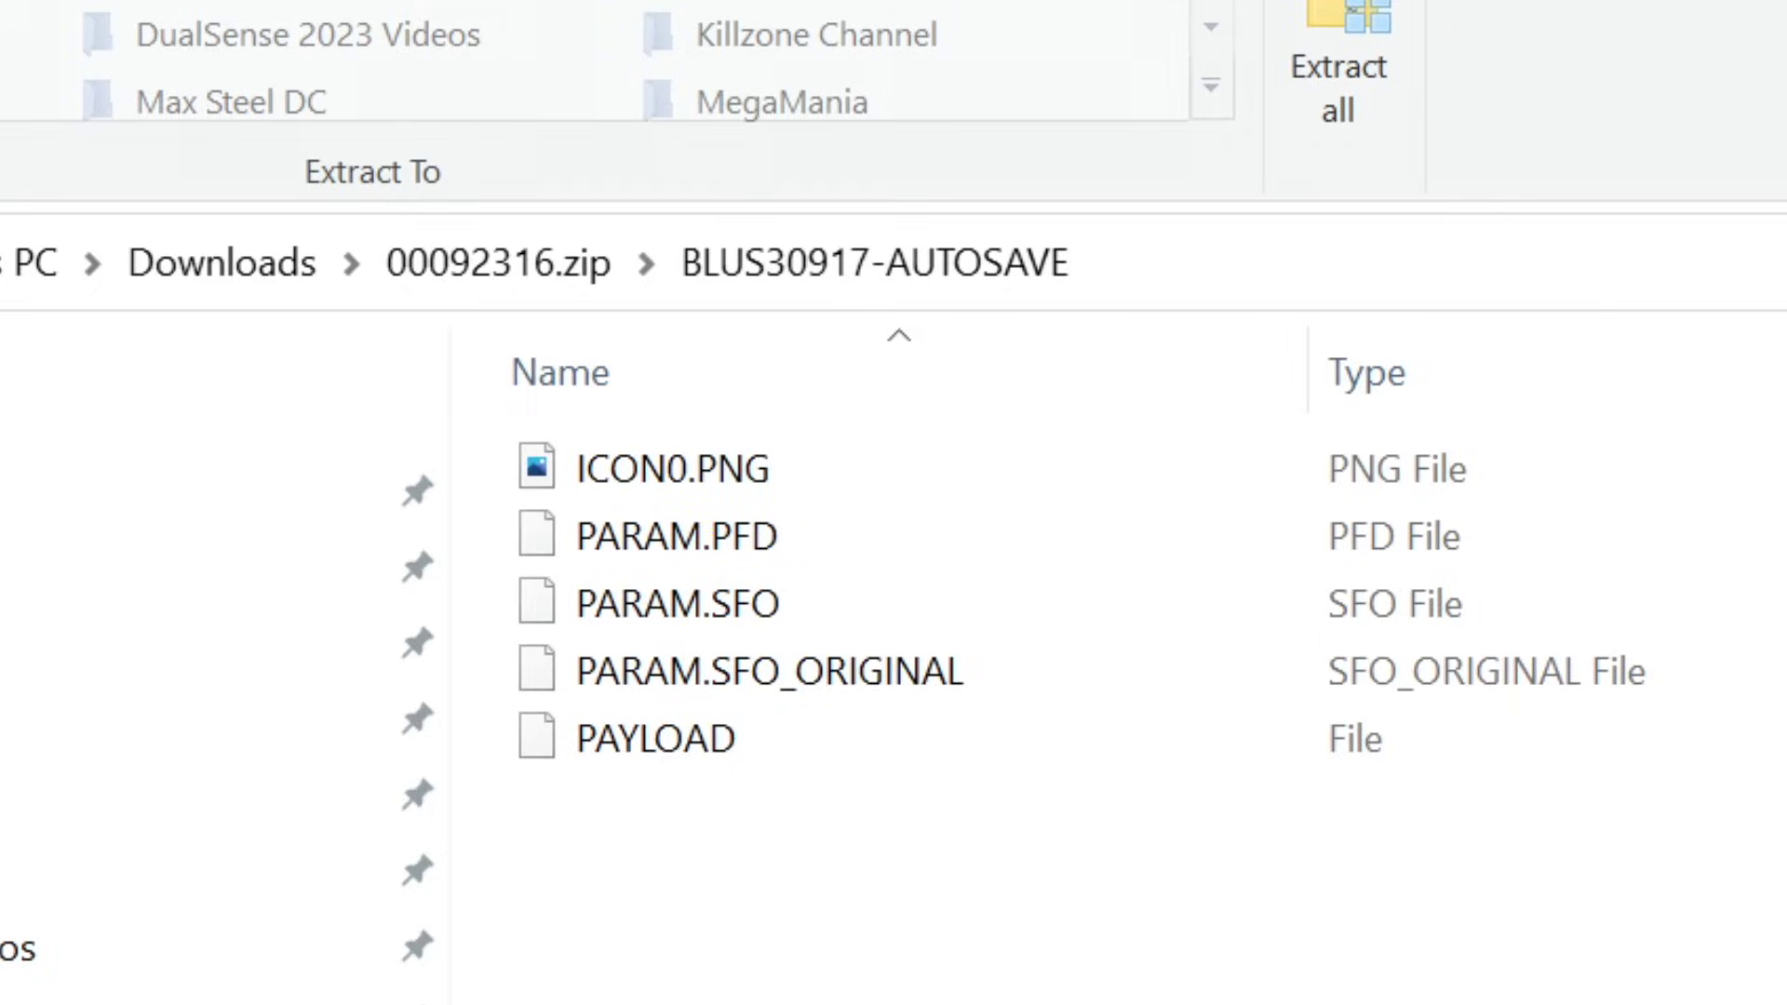
key("alt+Up")
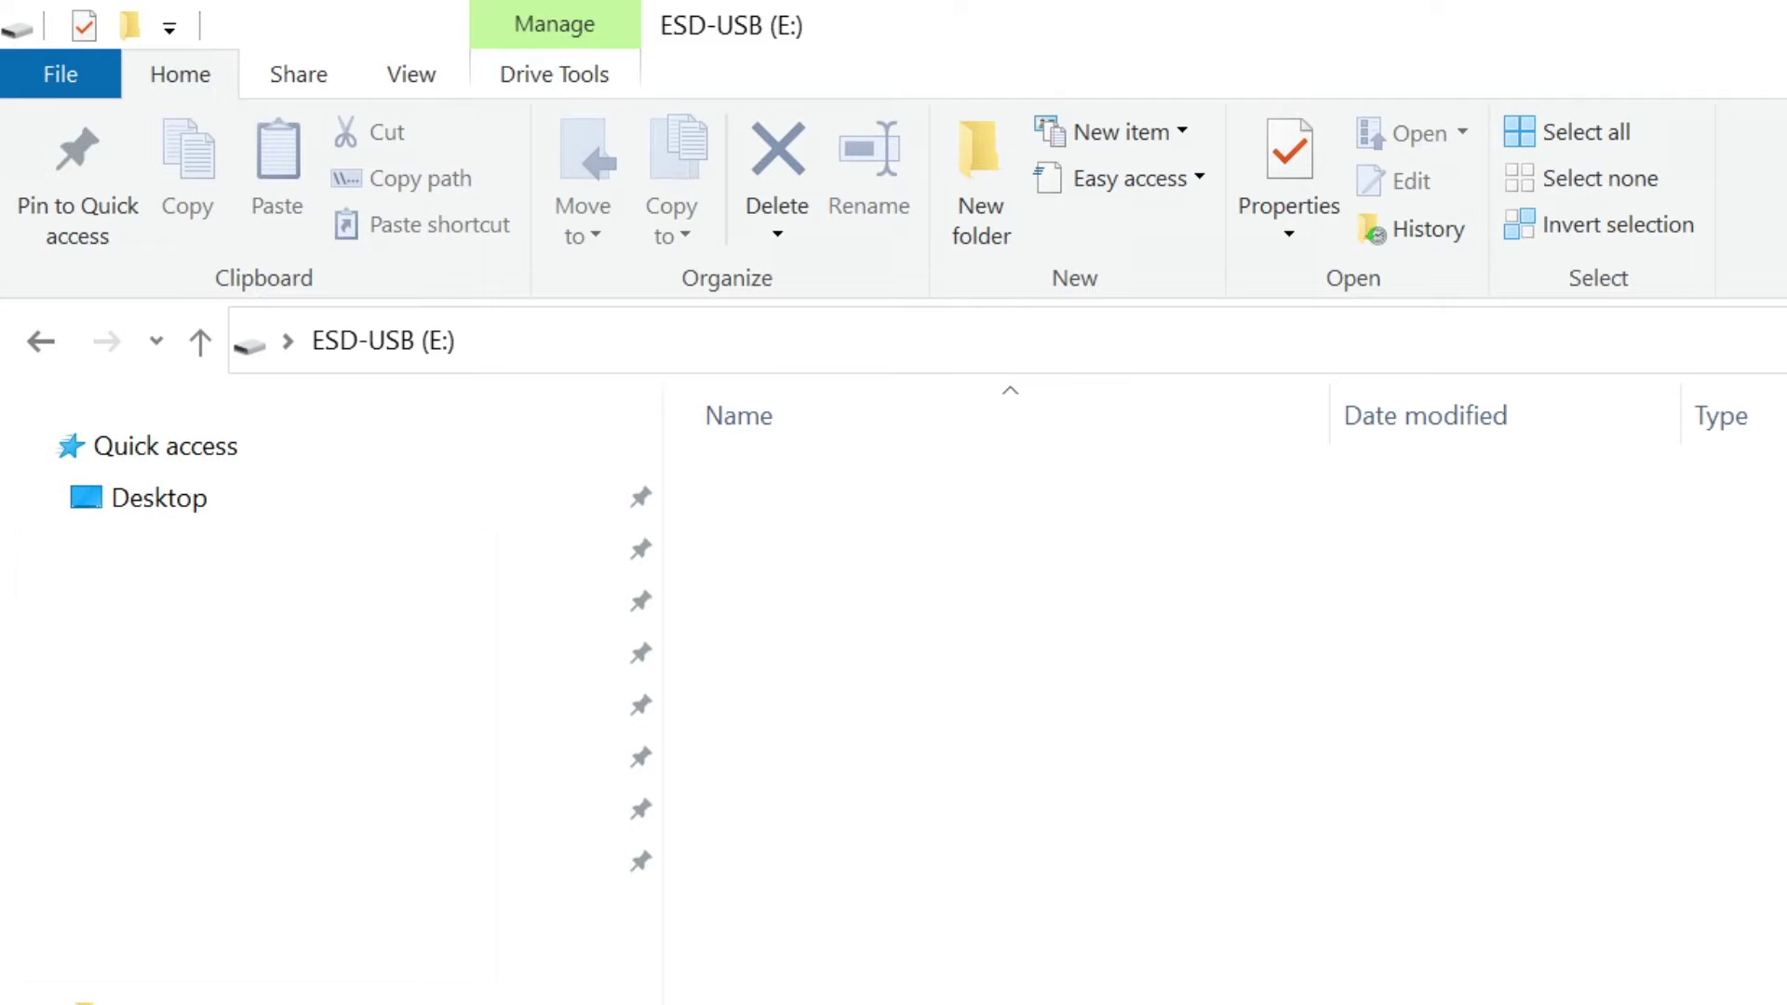
key("ctrl+shift+n")
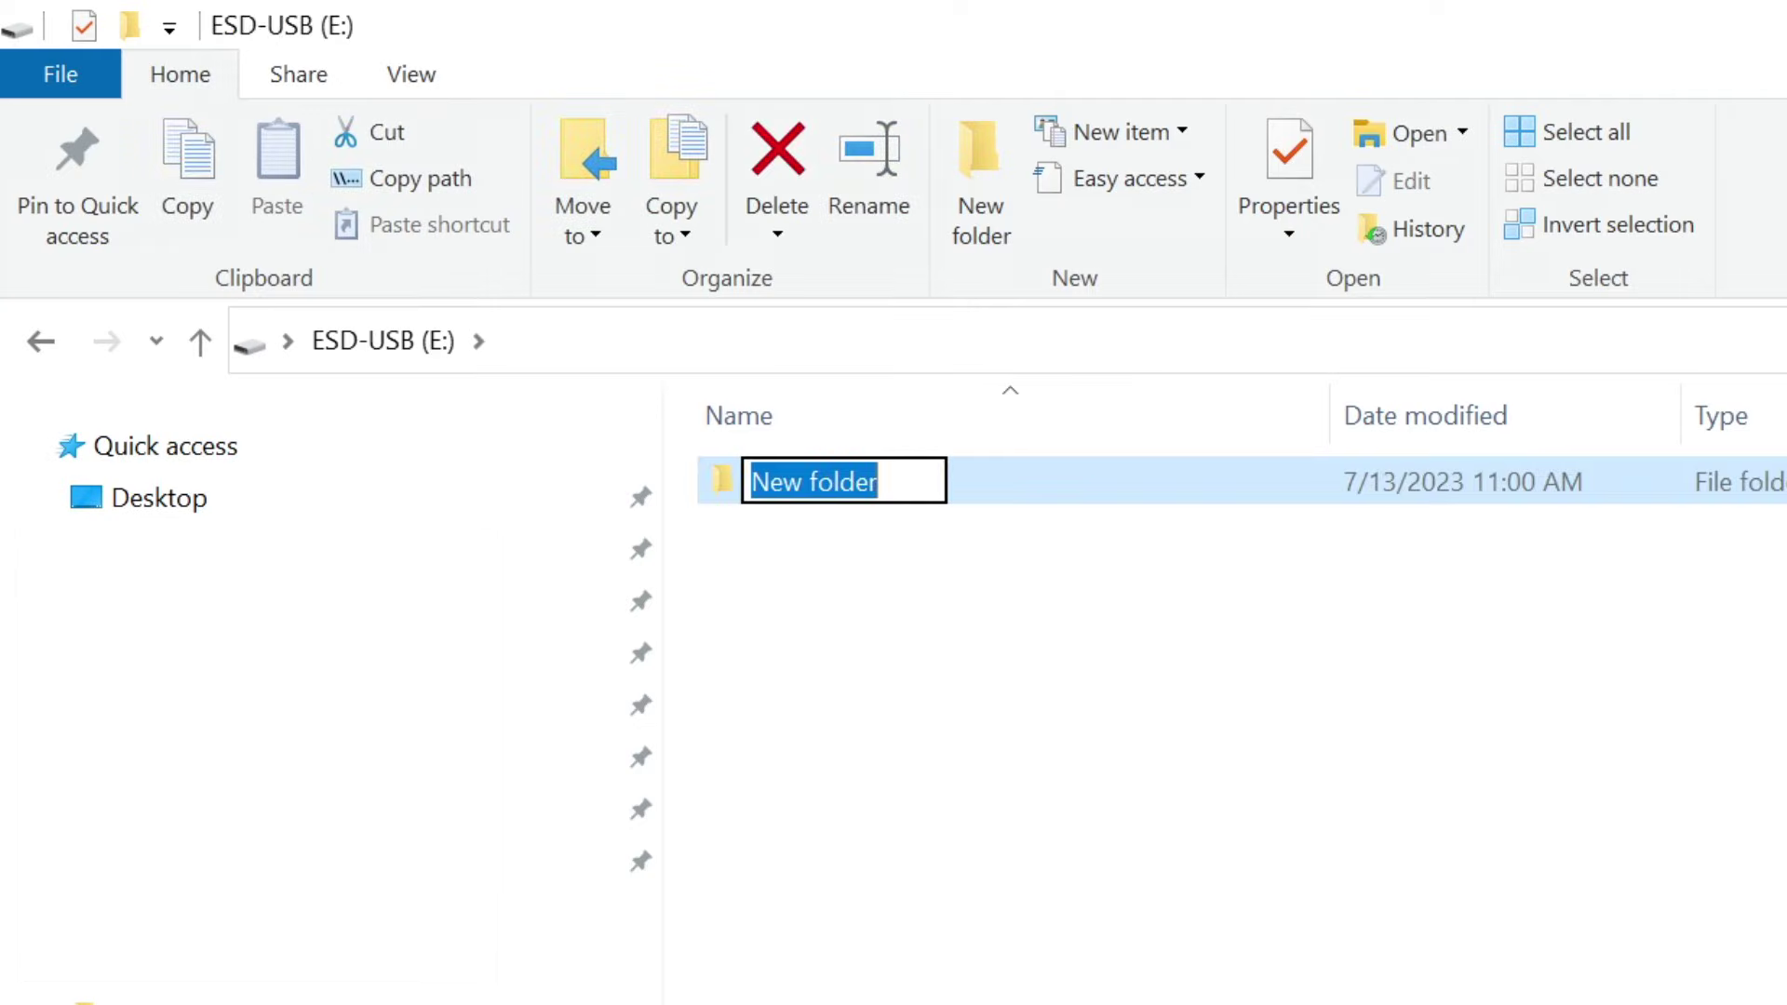
Name the new folder on E: 'PS3', then create a 'SAVEDATA' folder inside it.
type("PS3")
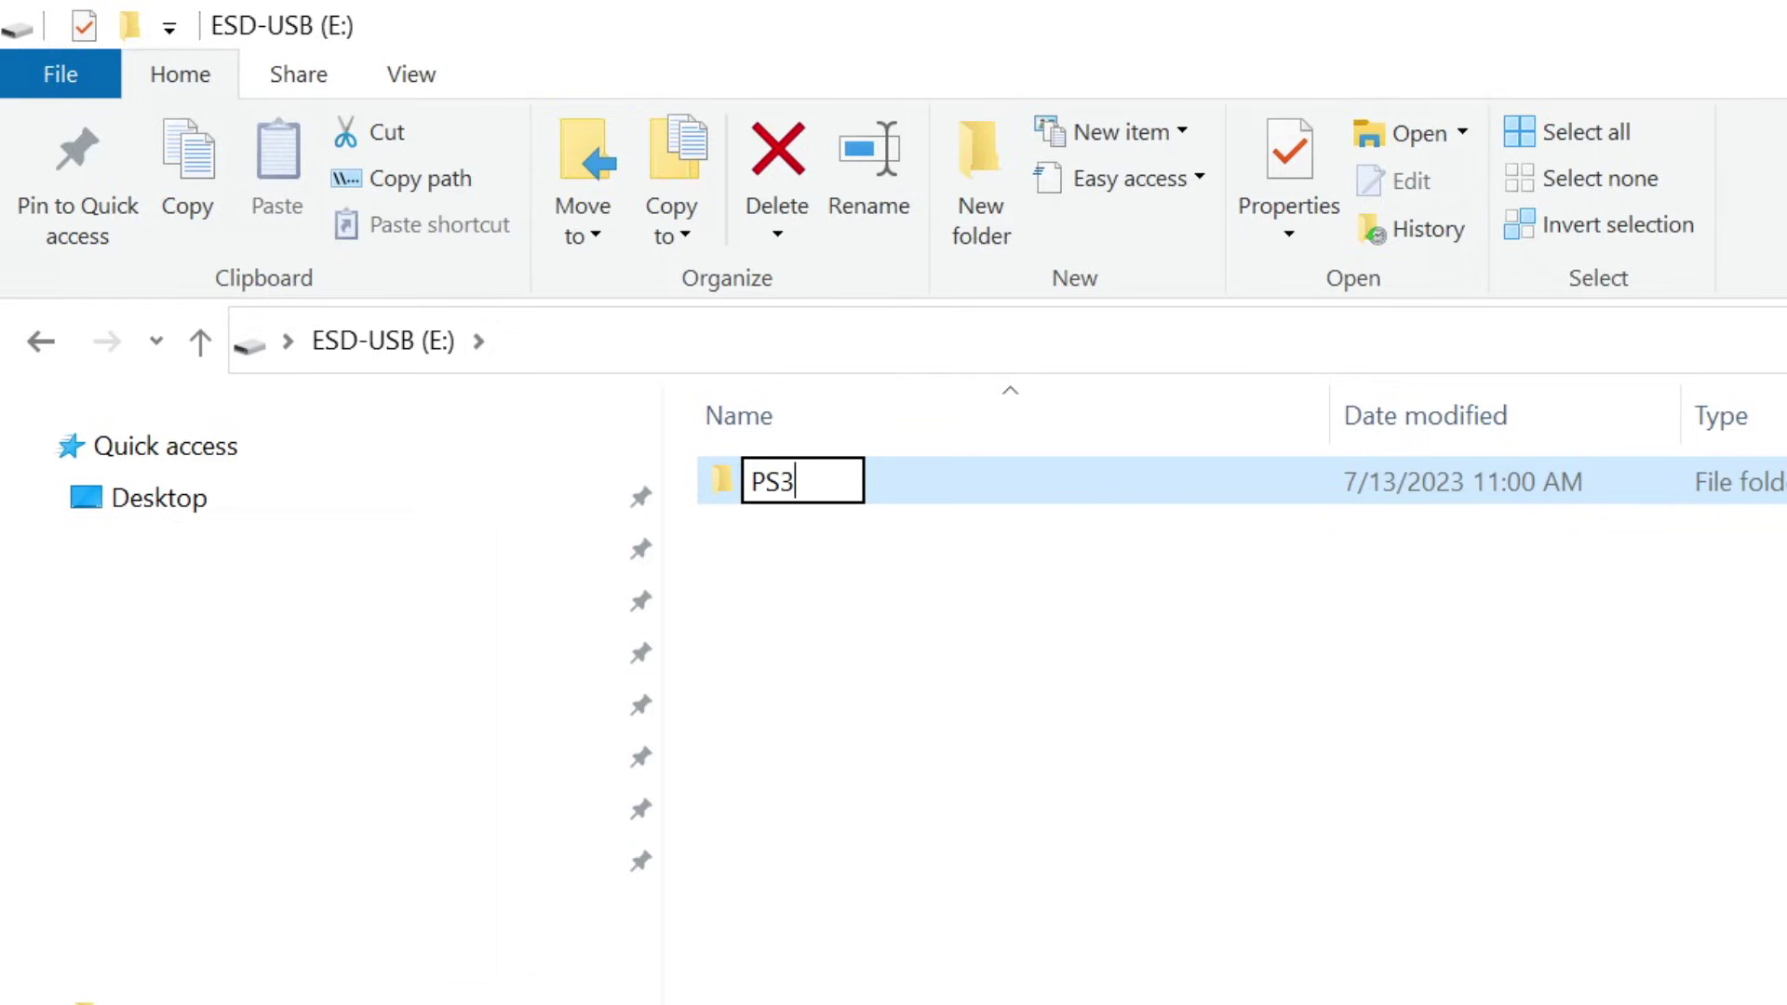
key("Return")
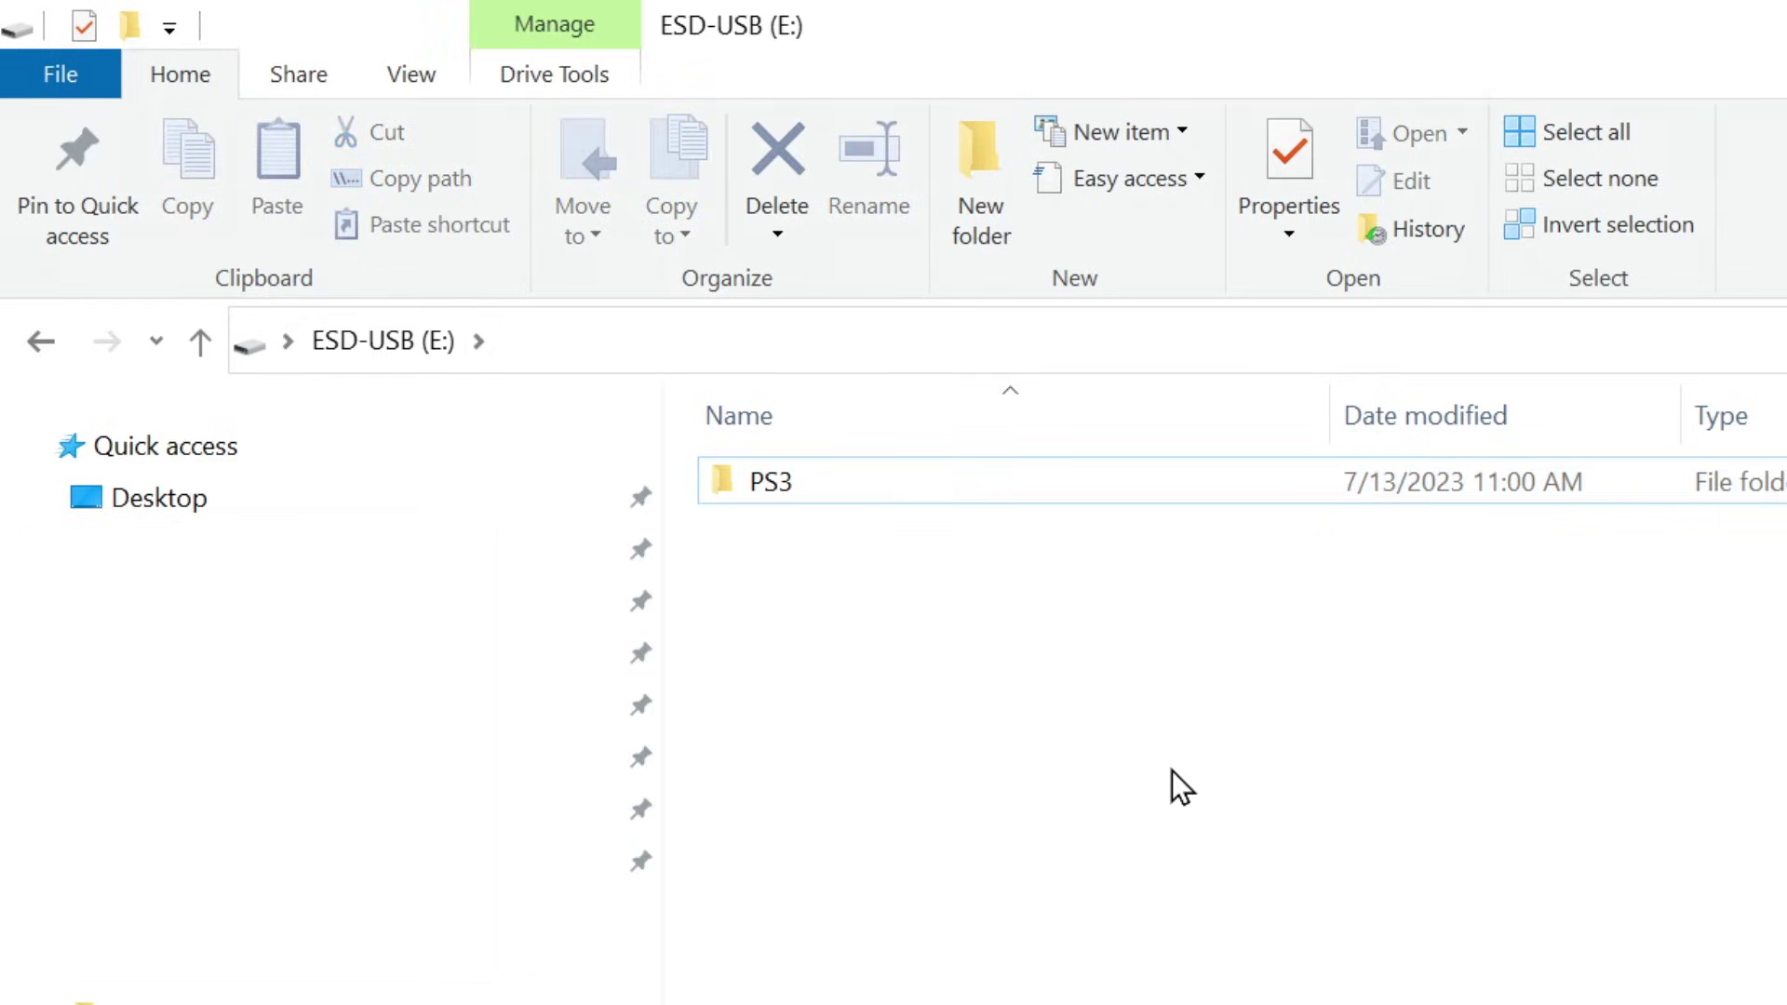
double_click(1013, 480)
key("ctrl+shift+n")
type("SAVEDATA")
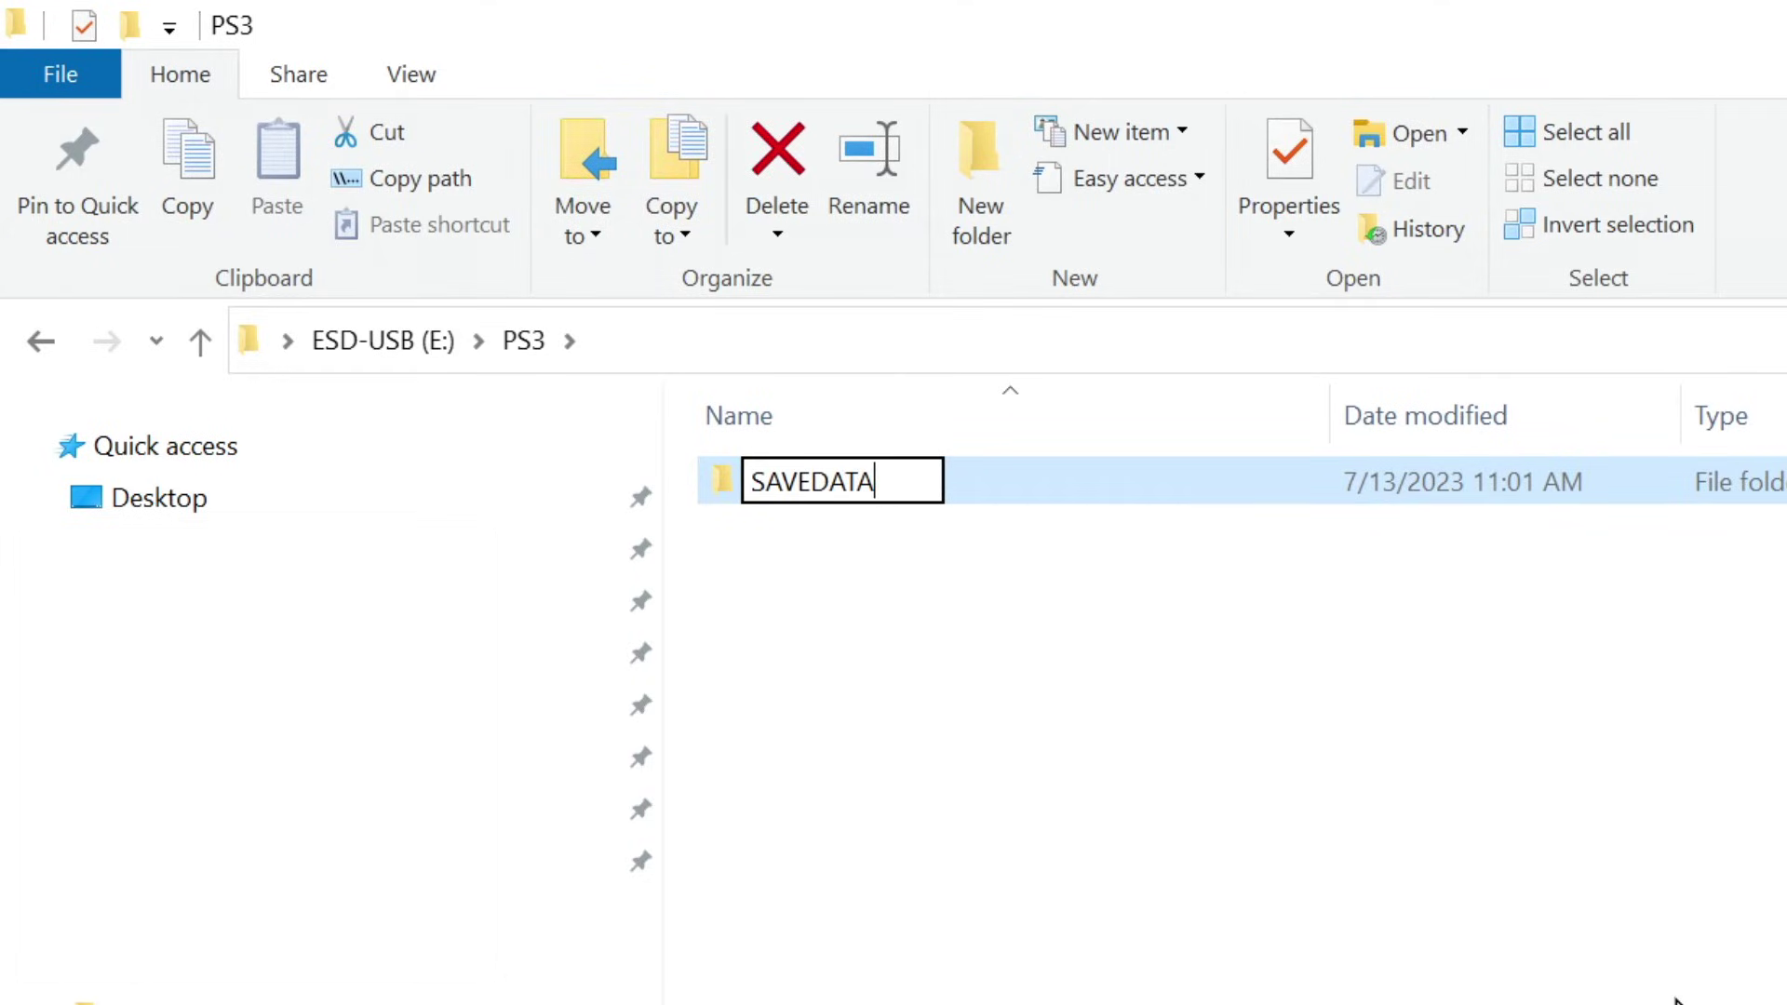
left_click(1691, 999)
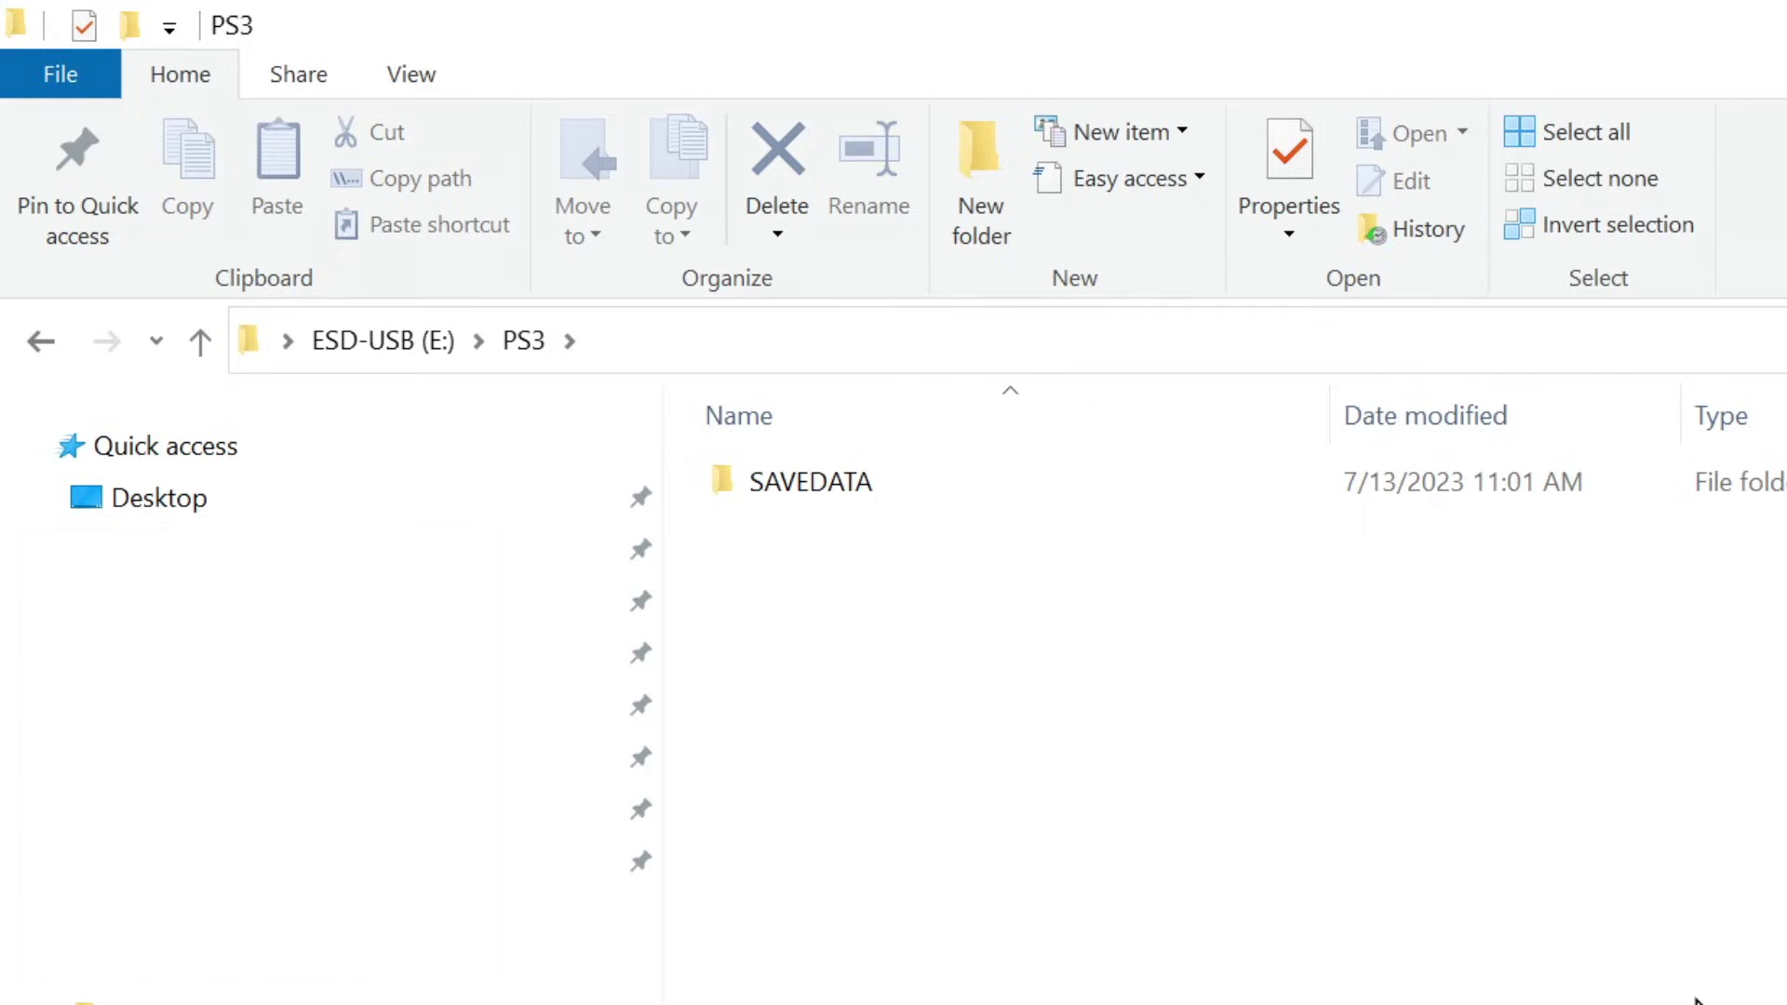
Drag the BCUS98116-KILLZONE2 folder into the SAVEDATA folder on the flash drive.
left_click_drag(1049, 170, 416, 327)
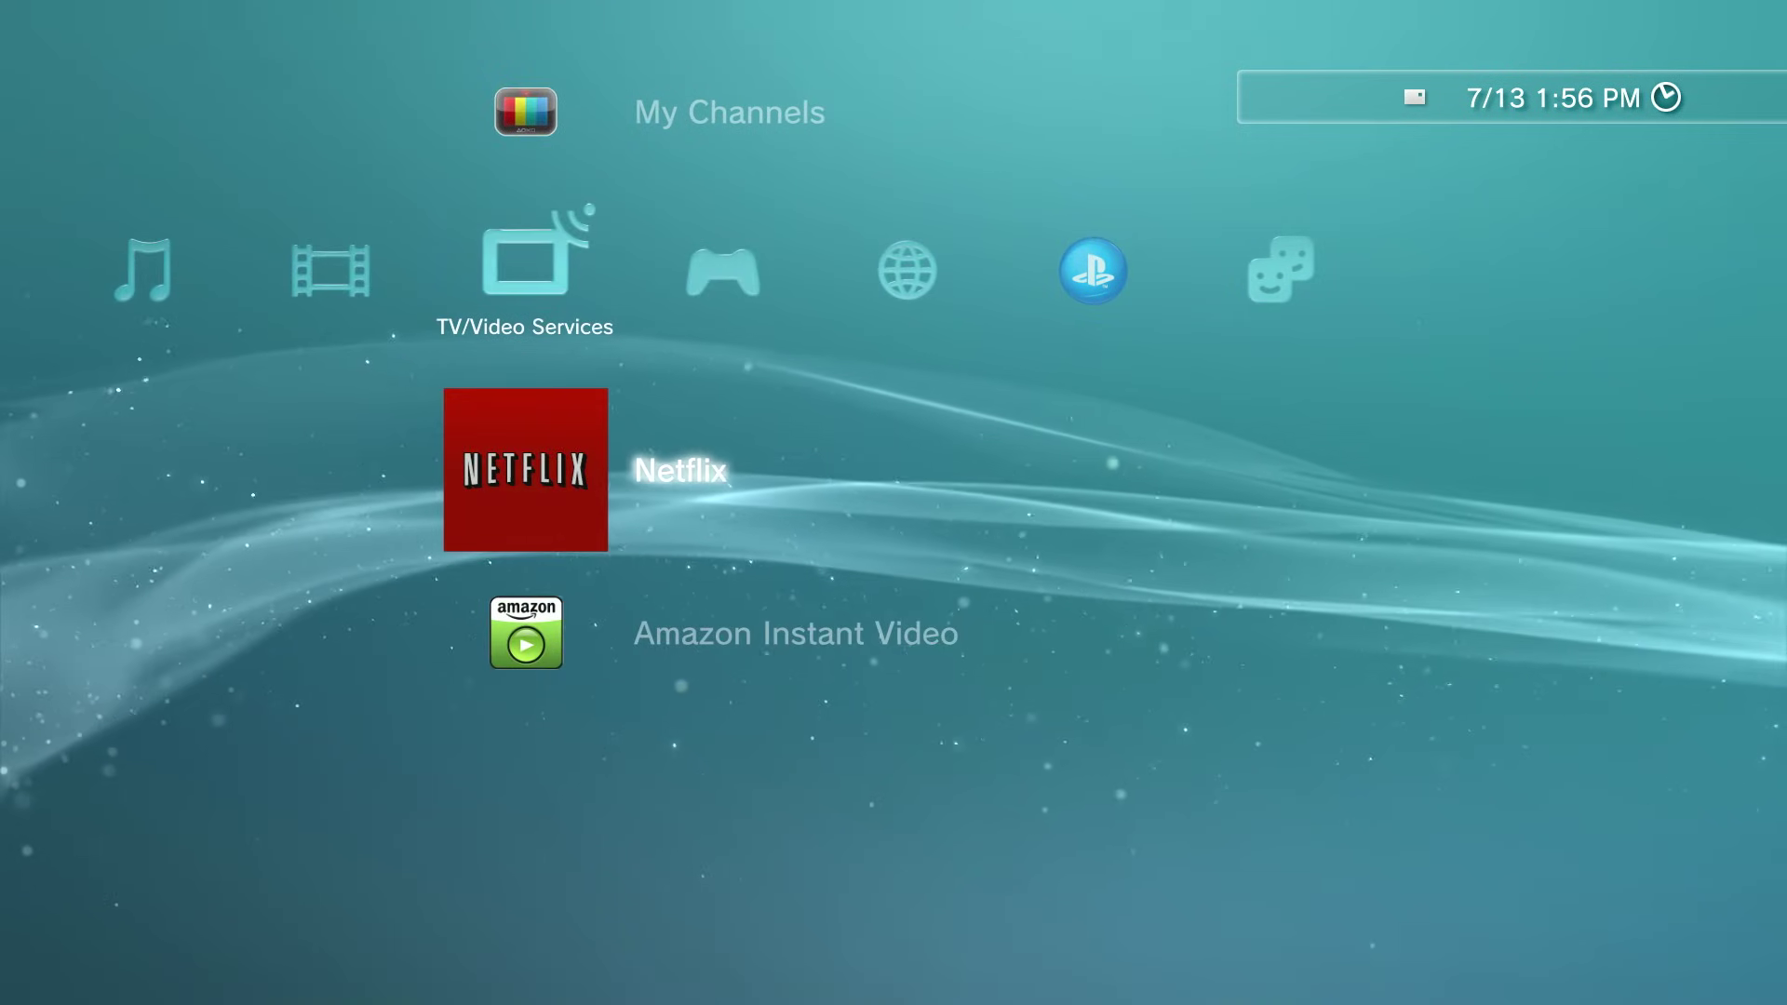
Open Saved Data Utility (PS3) under Game and select USB Device (Flash Drive).
key("Right")
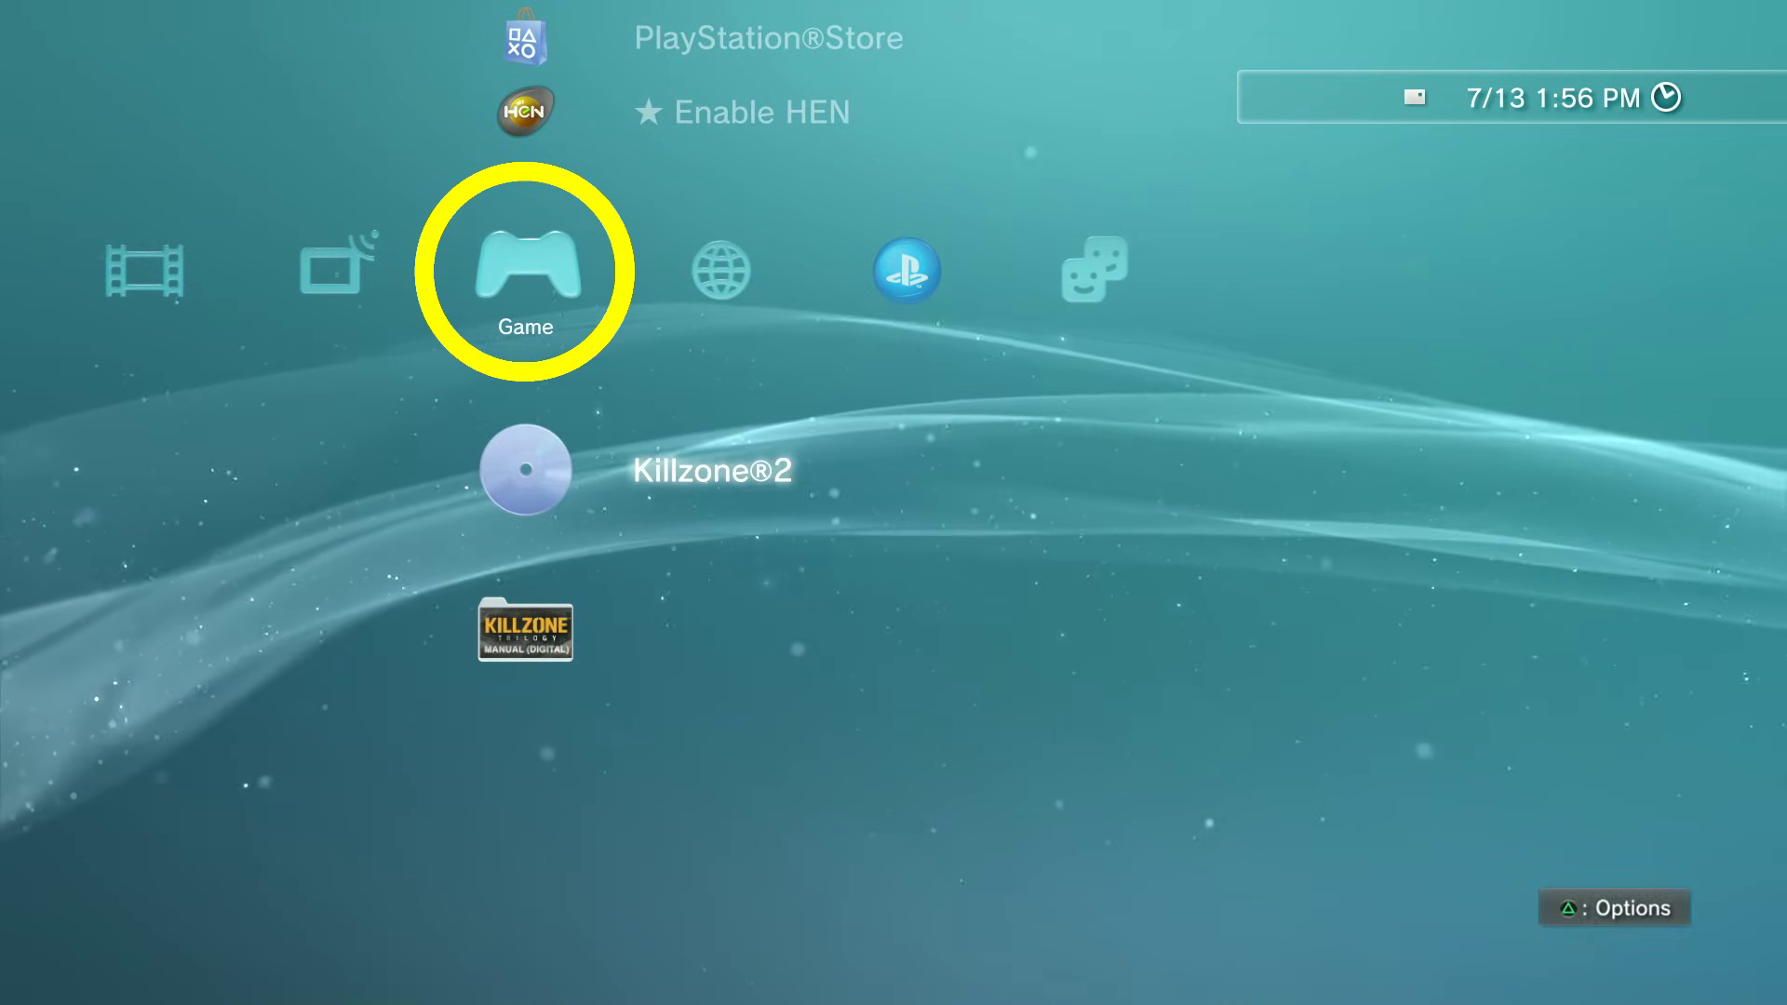
key("Up")
key("Up")
key("Up")
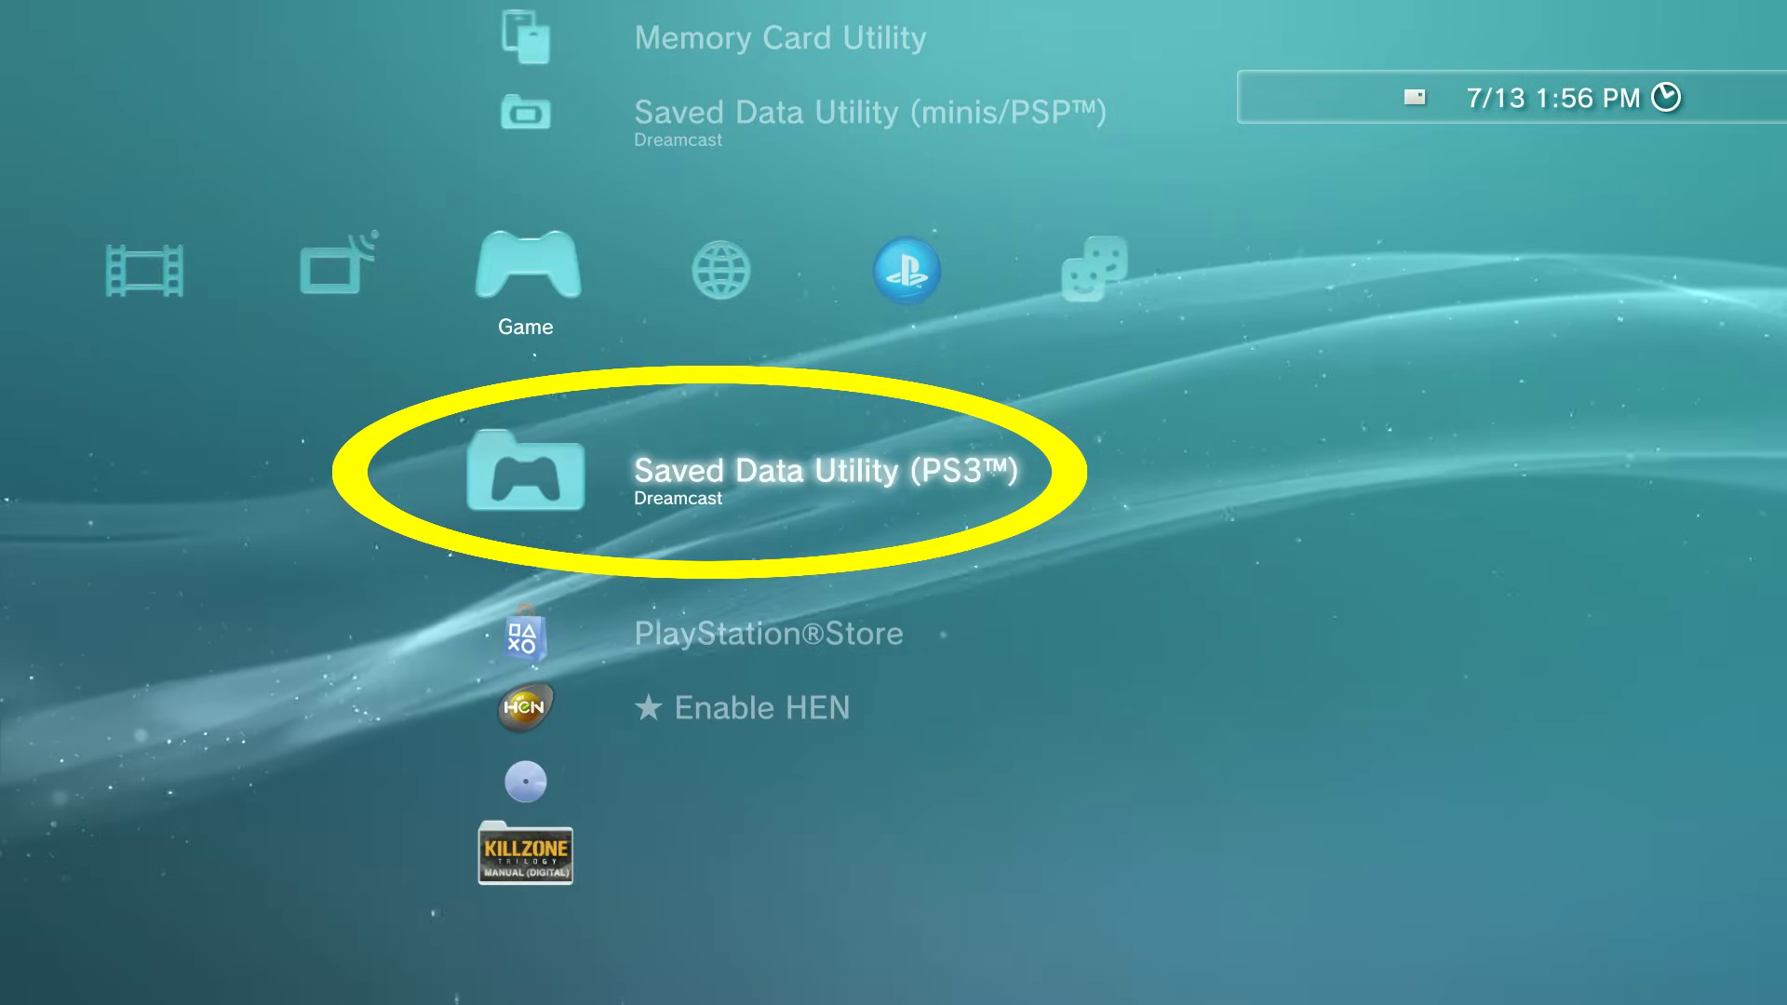
key("Return")
key("Down")
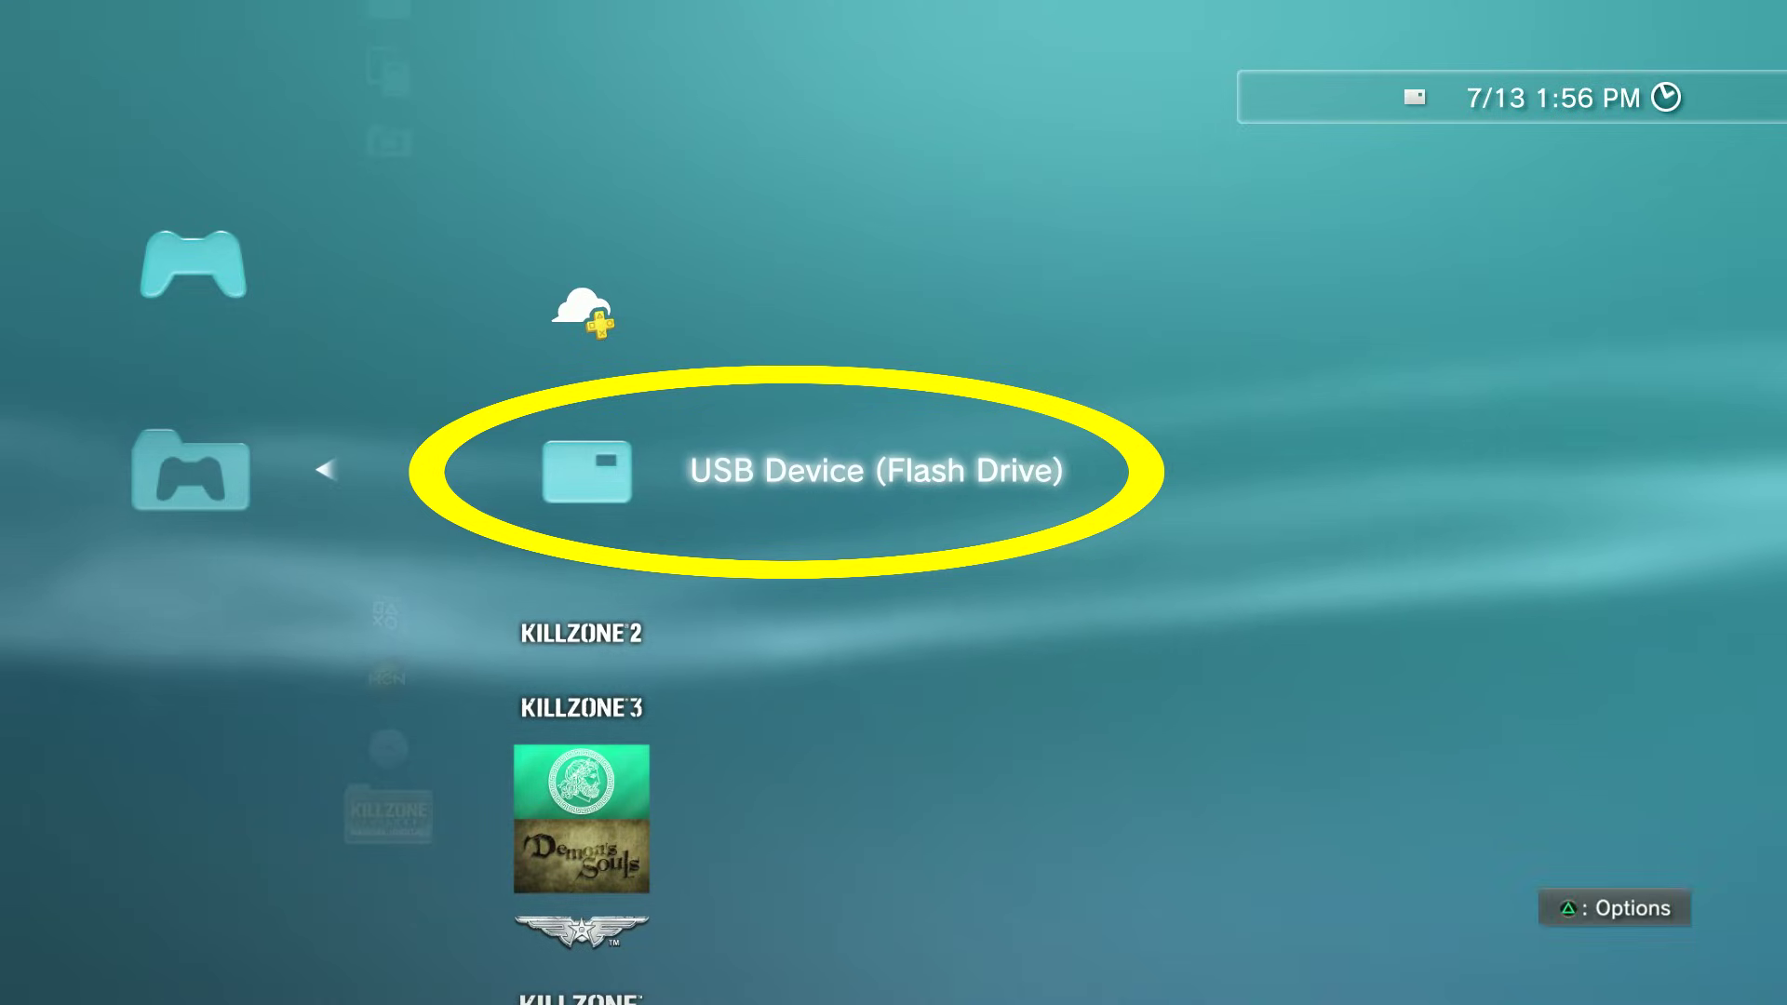
key("Return")
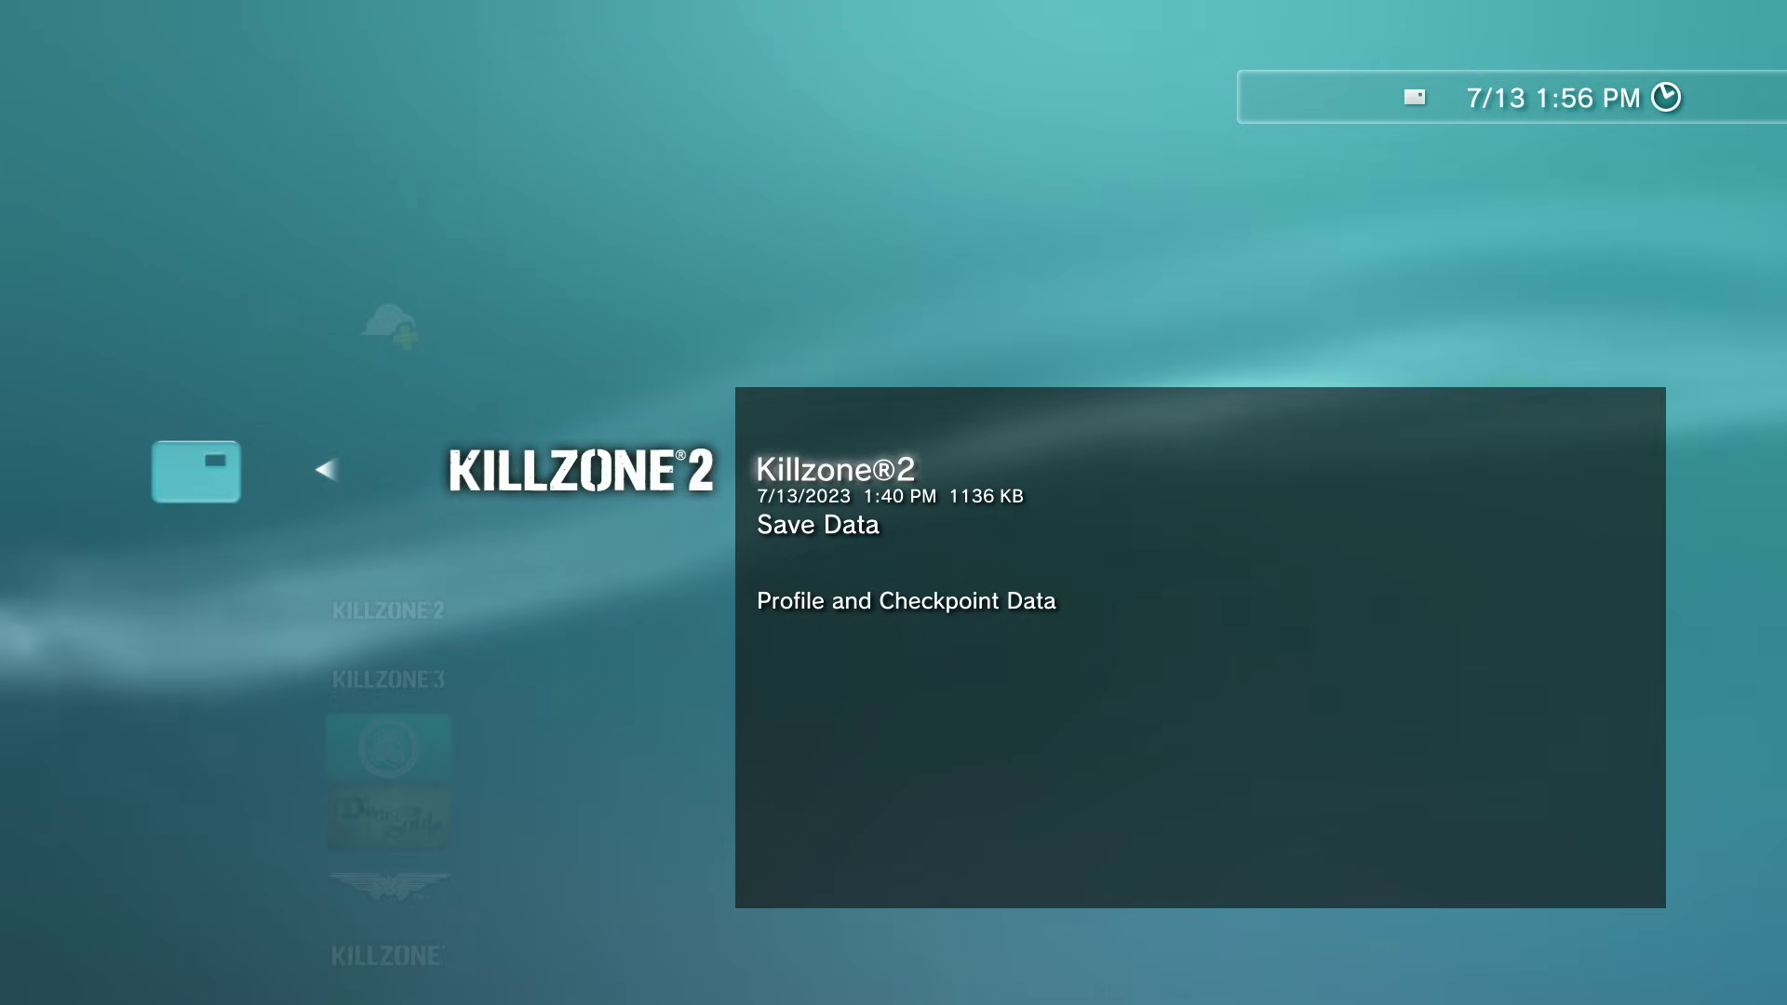
Copy the Killzone 2 save from the flash drive to the PS3, choosing Yes to overwrite.
key("triangle")
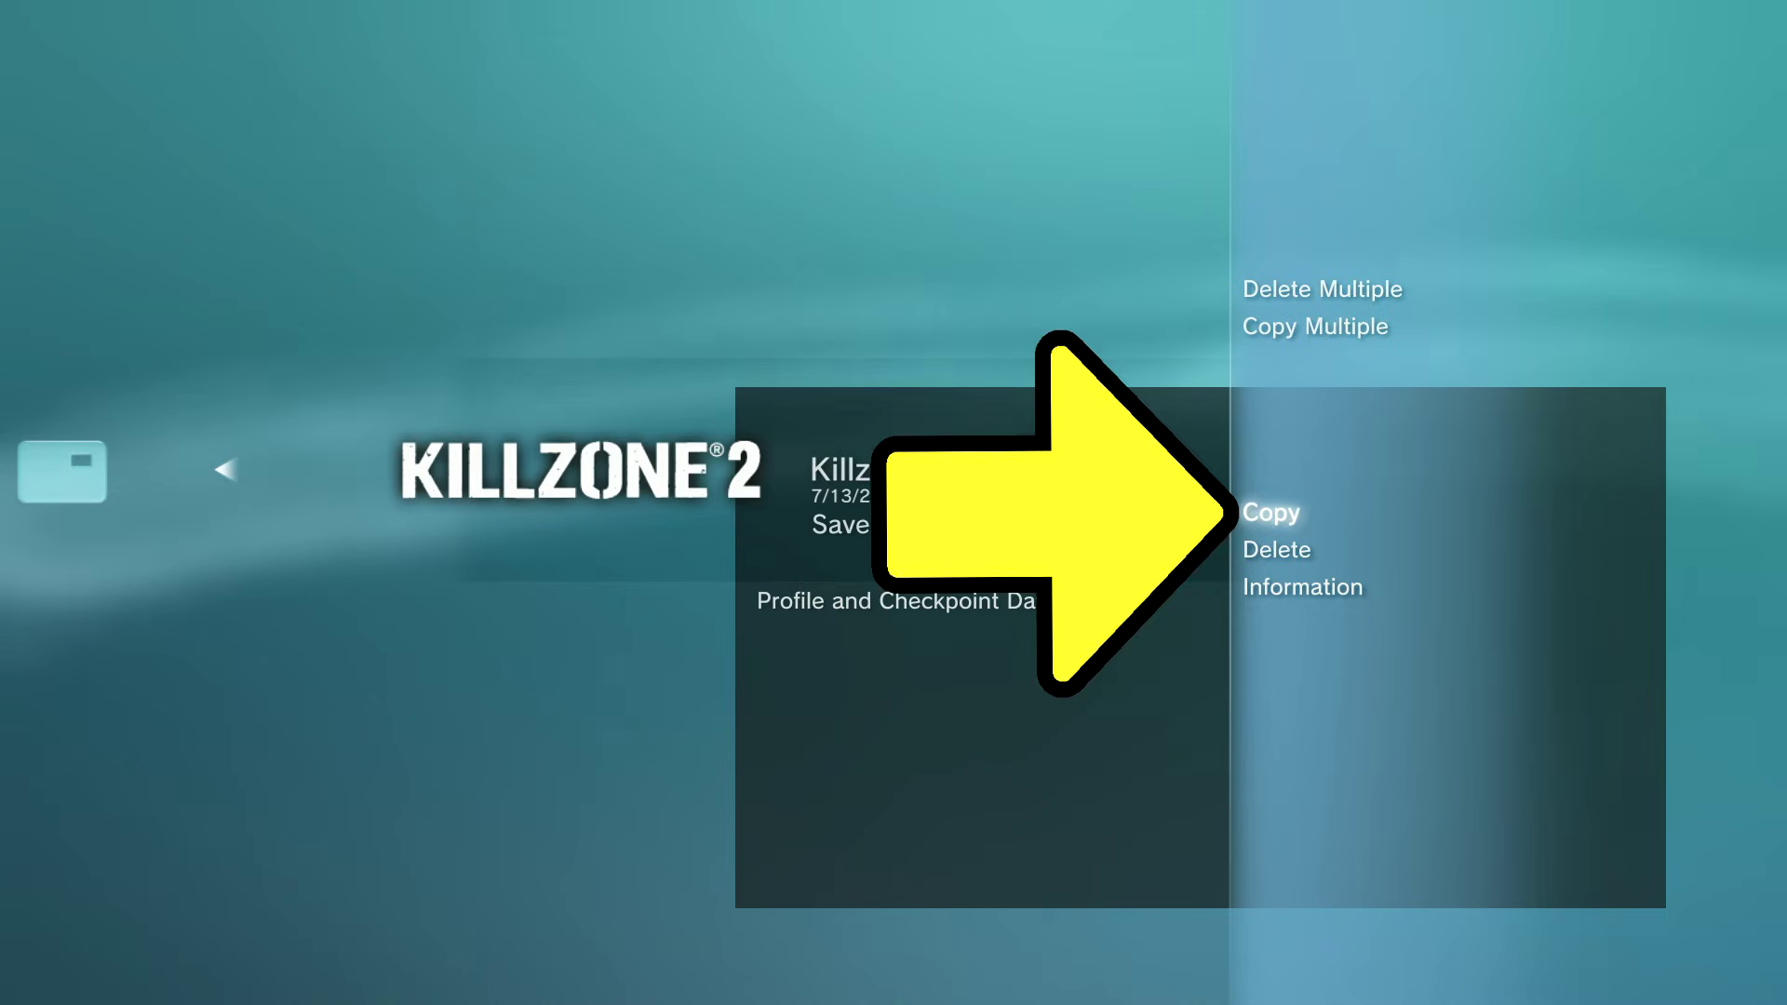
key("Return")
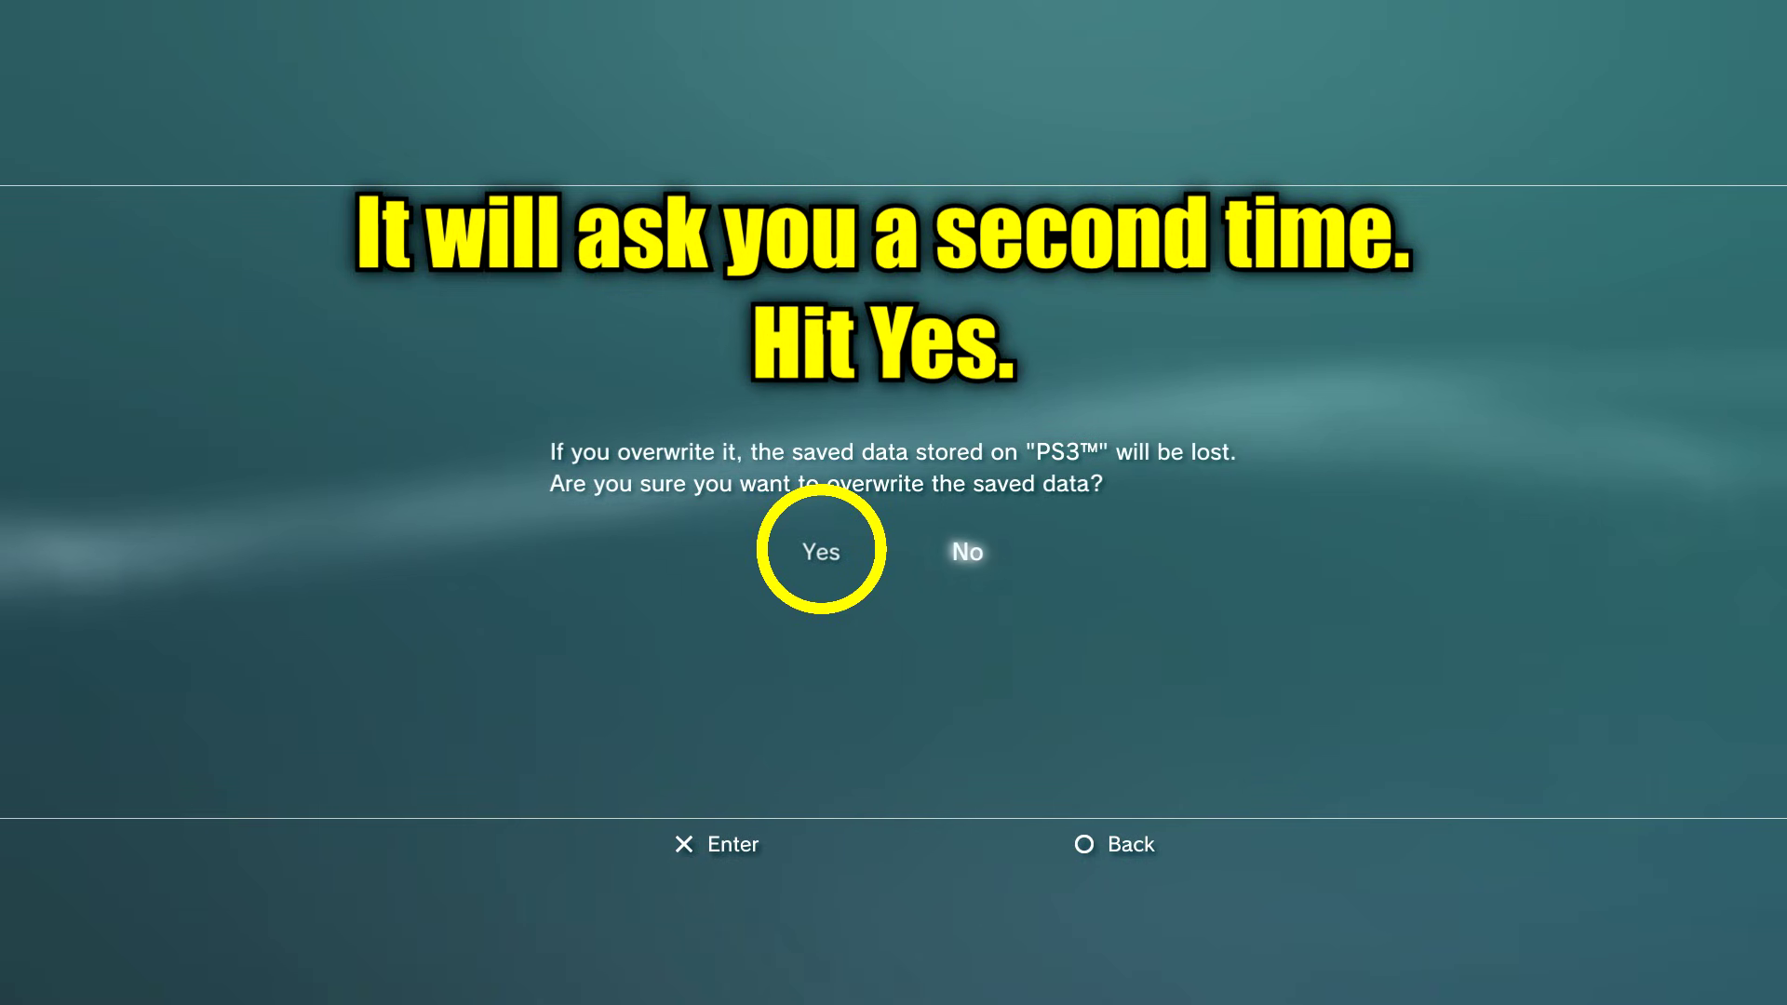
key("Left")
key("Return")
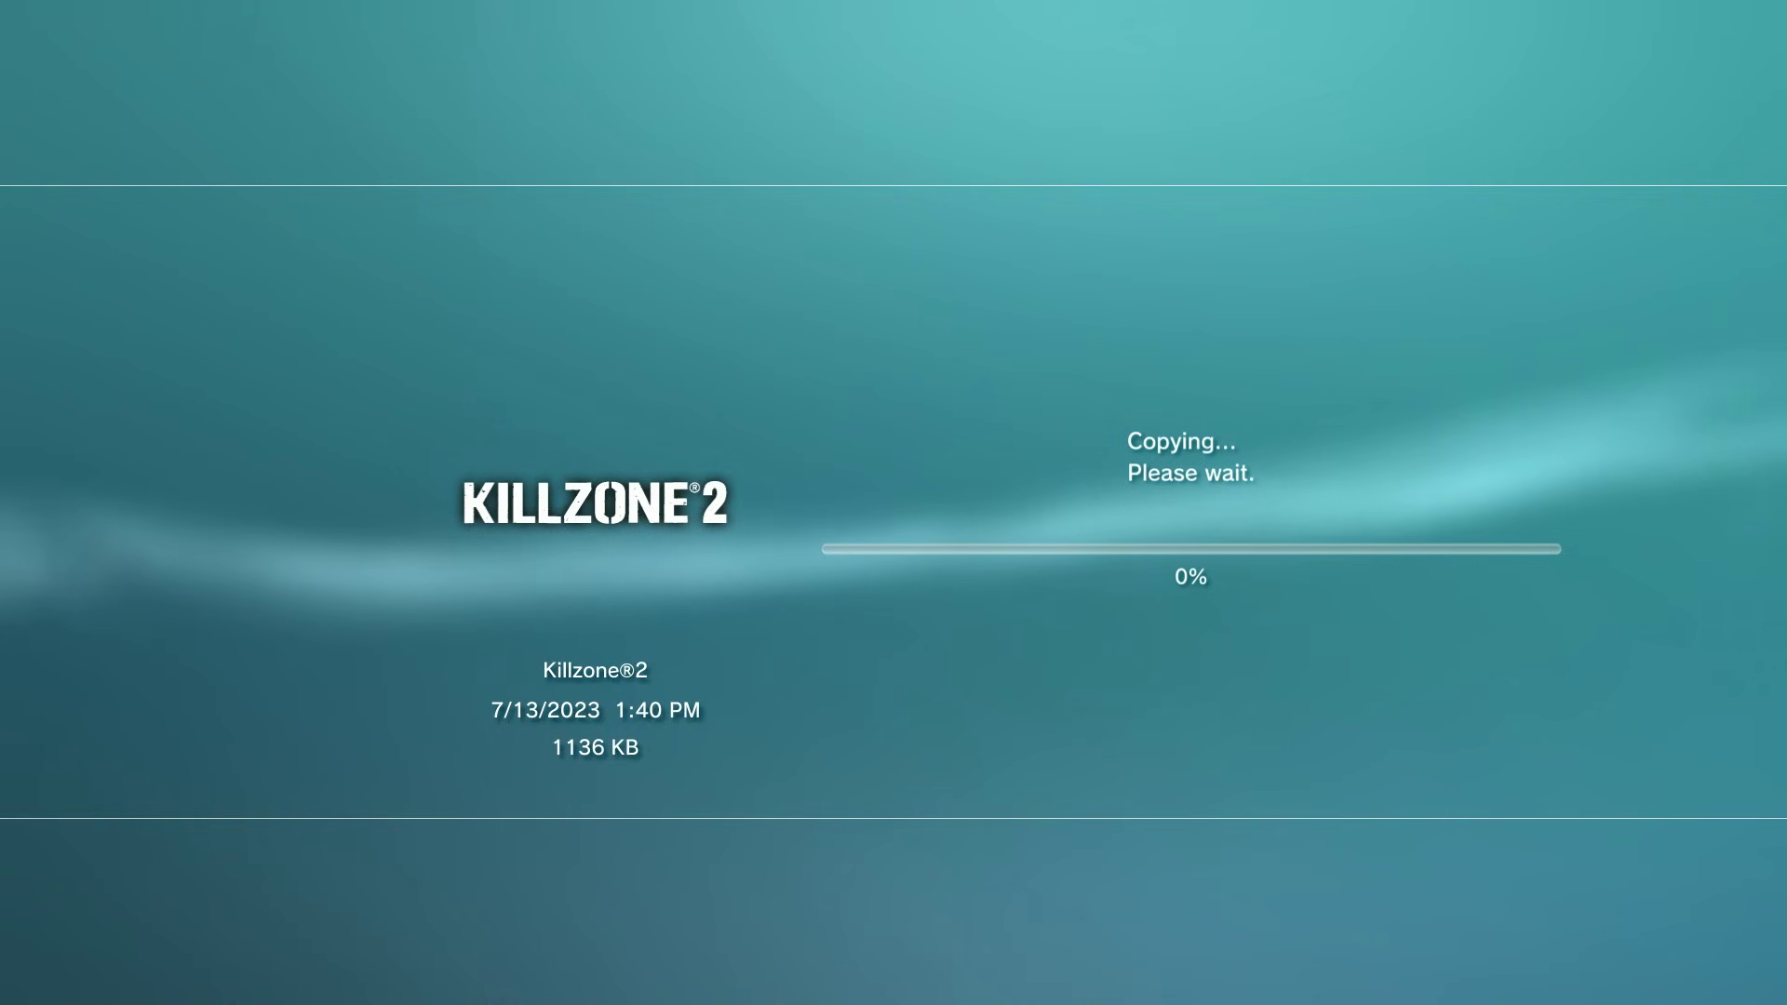